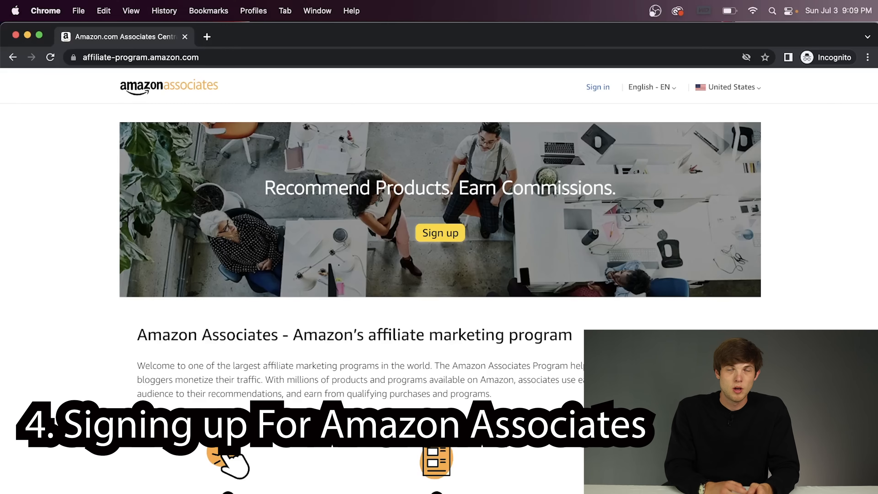
Step: Start signing up for the Amazon Associates program and choose to create a new Amazon account
scroll(299, 364, down, 1)
scroll(299, 365, down, 15)
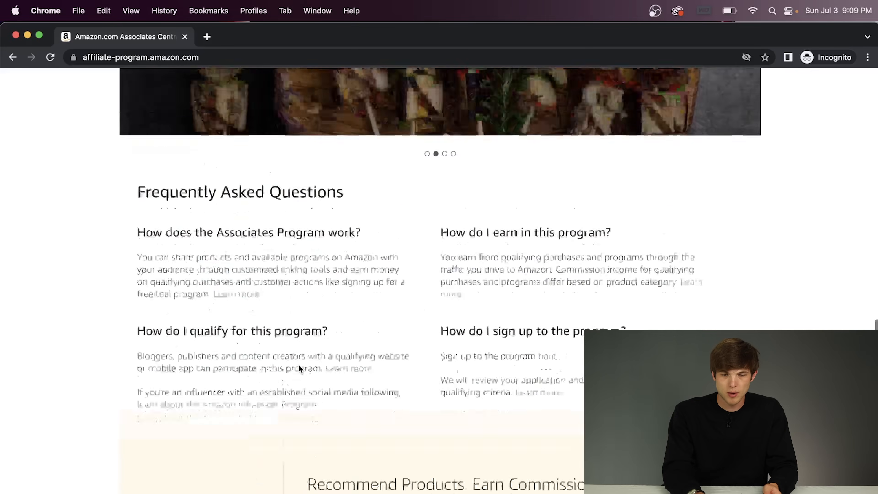
click(336, 397)
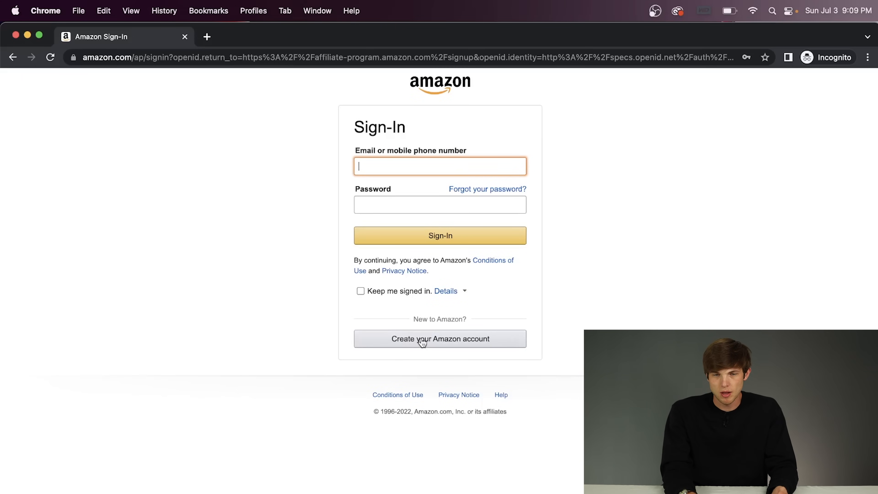
click(444, 332)
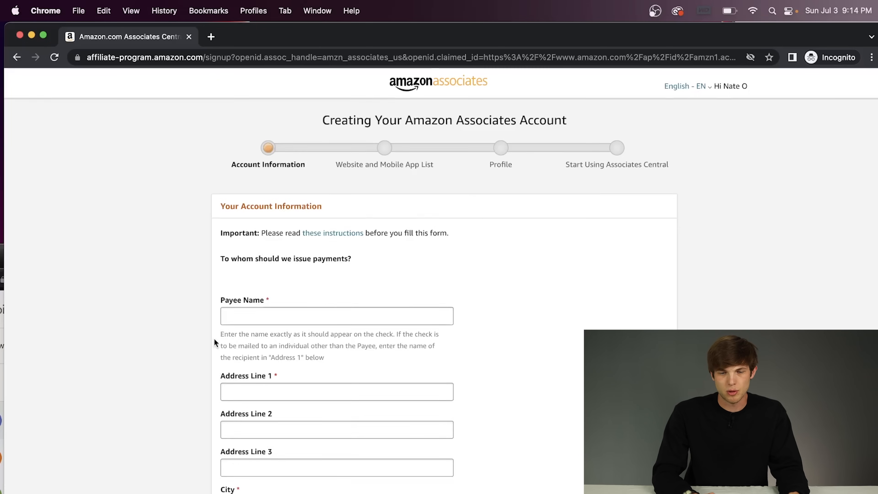
Step: Review the account information form, including payee name, address, phone number, main contact and the filling instructions
scroll(214, 339, down, 10)
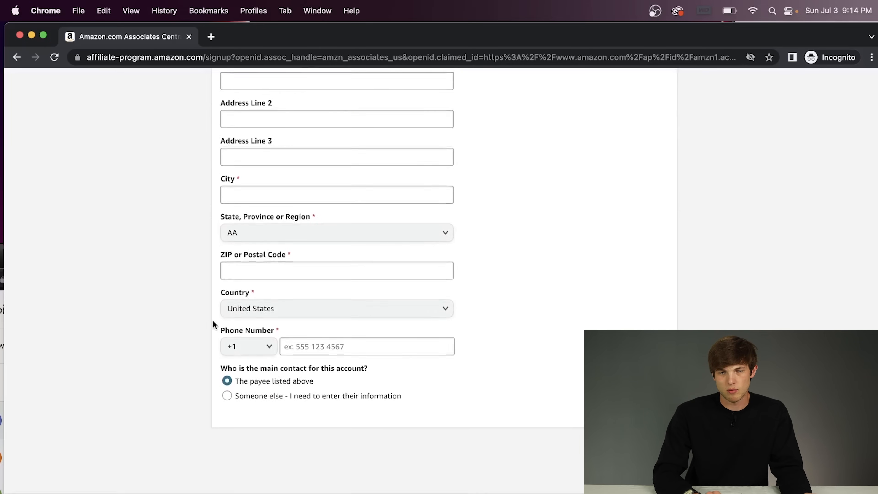
scroll(213, 324, up, 6)
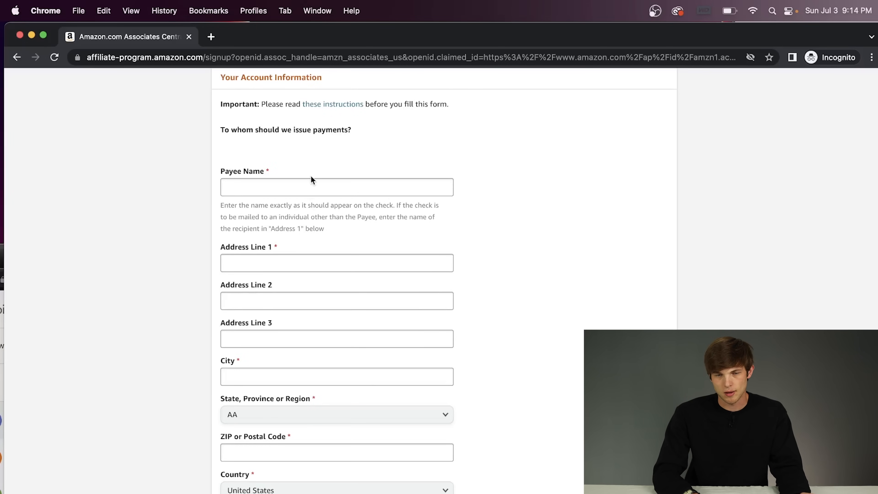
scroll(332, 361, down, 5)
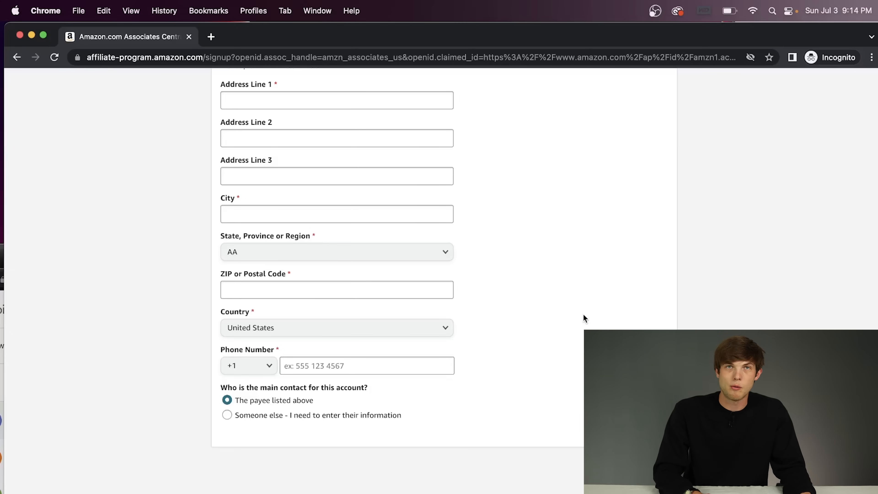
scroll(497, 252, up, 10)
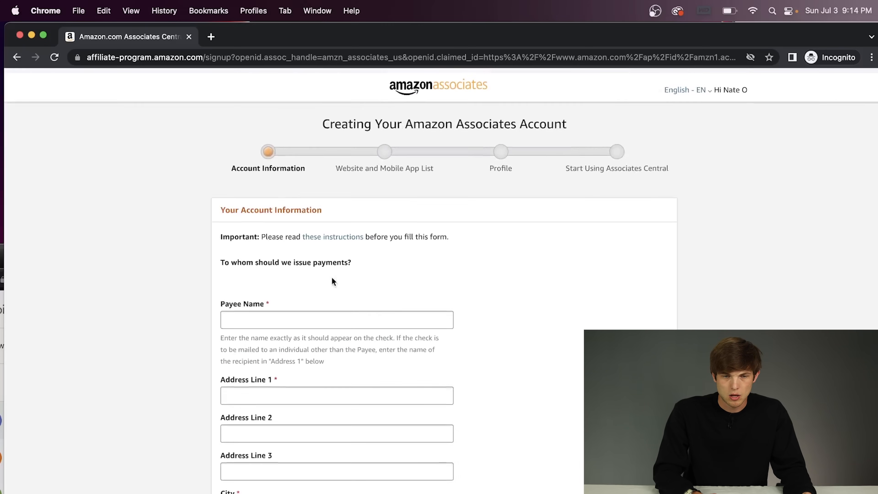
scroll(354, 340, down, 3)
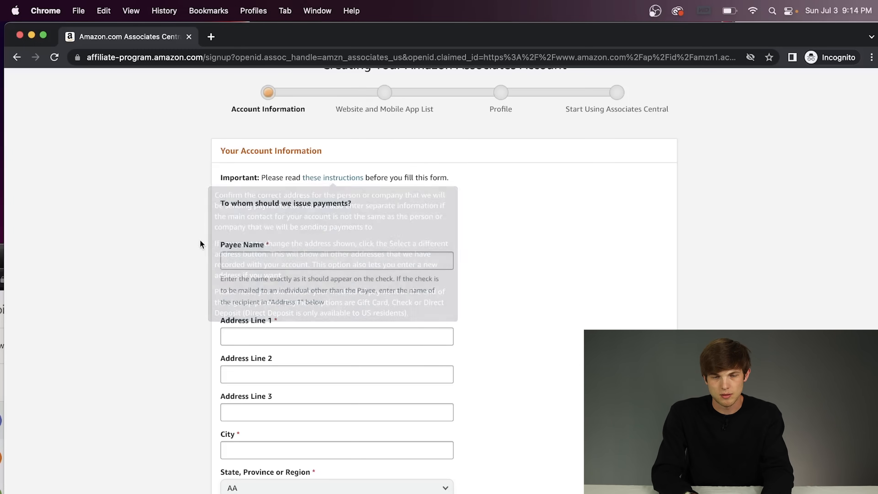
scroll(246, 261, down, 1)
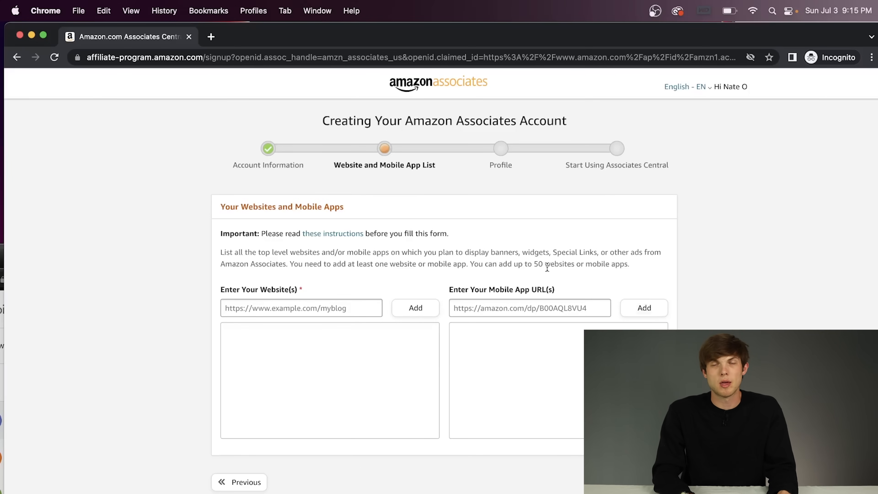
click(364, 308)
text(nate)
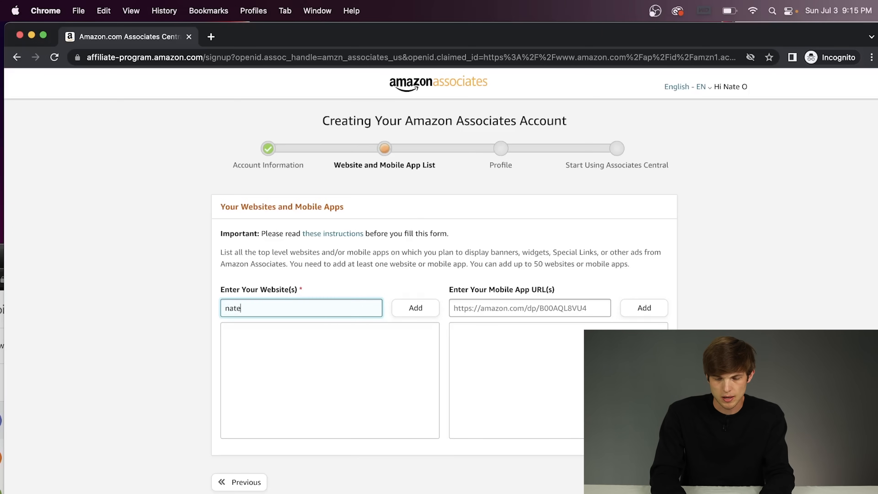
text(obrien.com)
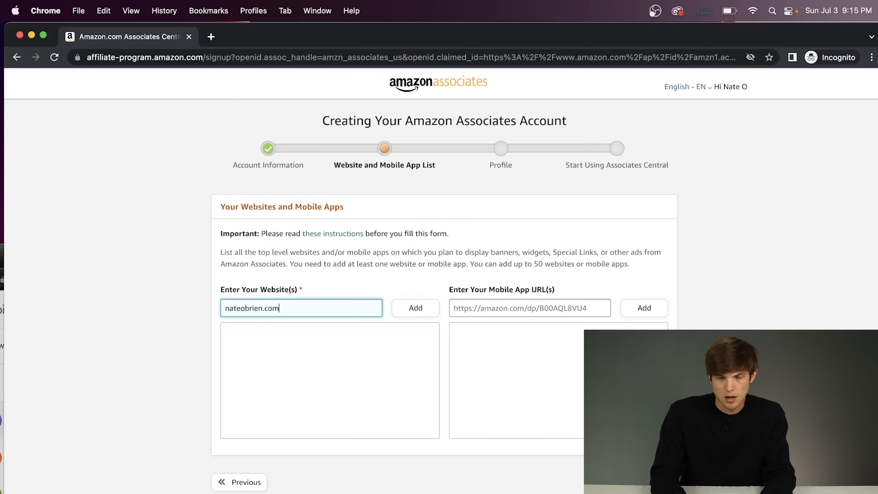
click(427, 315)
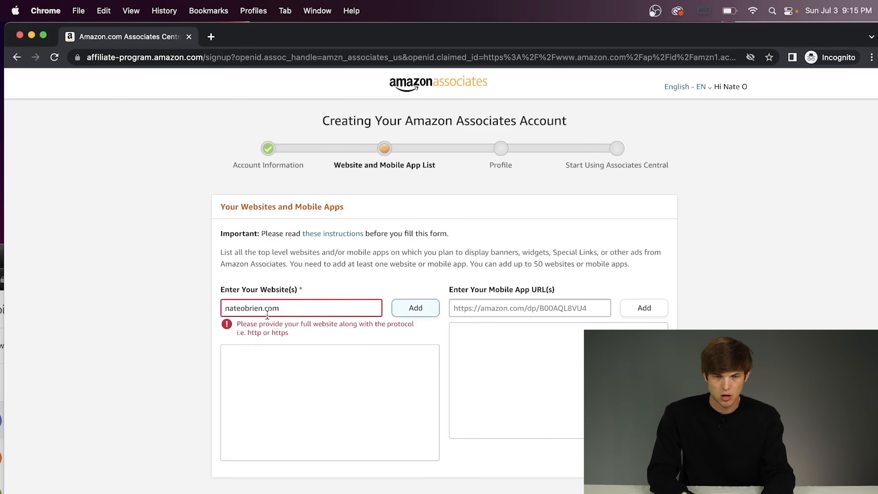
click(221, 308)
text(https:)
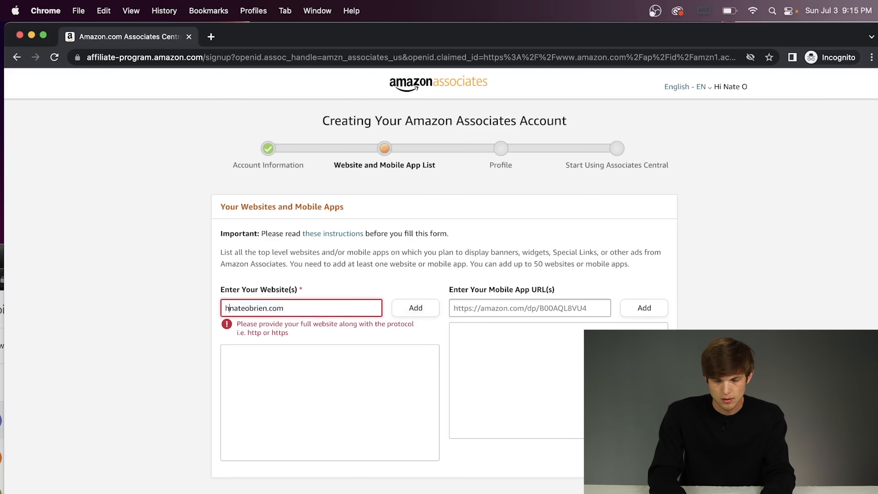
text(//)
click(418, 308)
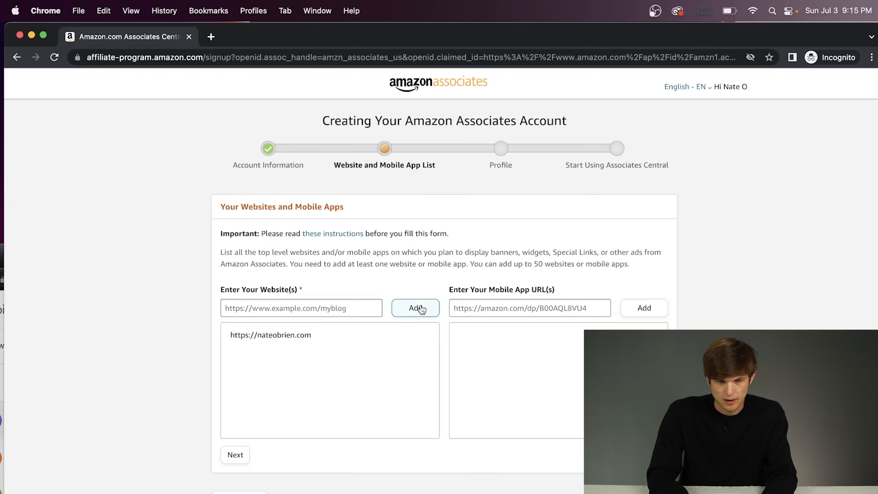
Step: Continue with only the website listed, leaving the mobile app list empty
click(335, 308)
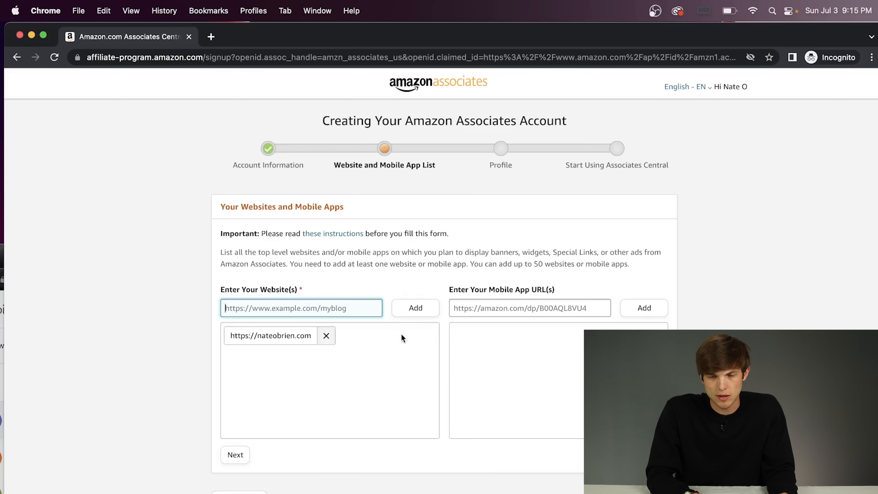
click(478, 310)
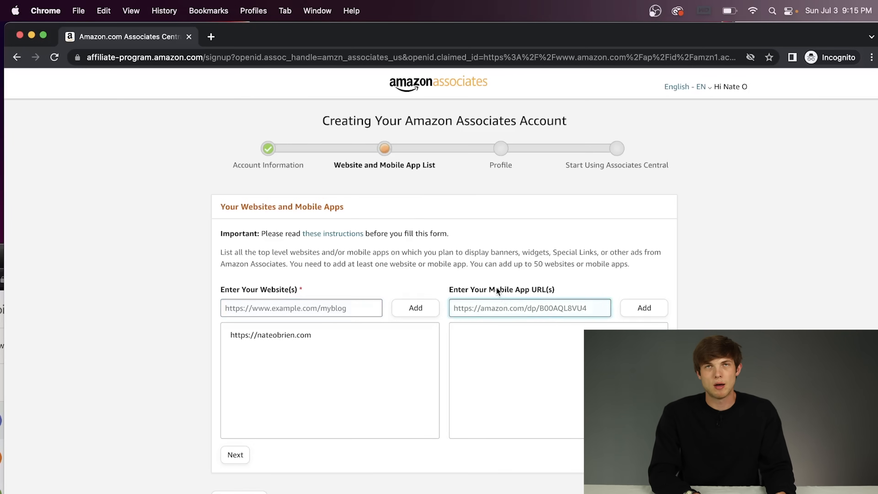
click(237, 462)
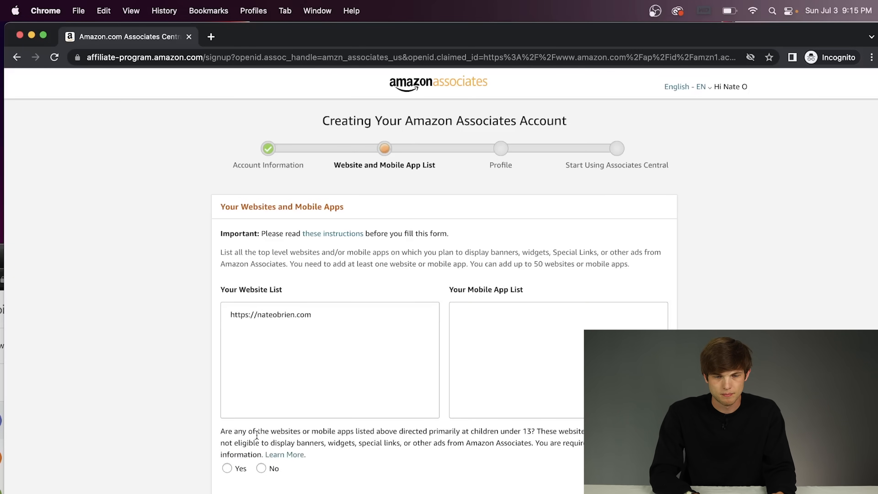
Step: Answer No to whether the listed sites are directed primarily at children under 13, and confirm the website list
scroll(542, 473, down, 3)
scroll(540, 456, down, 3)
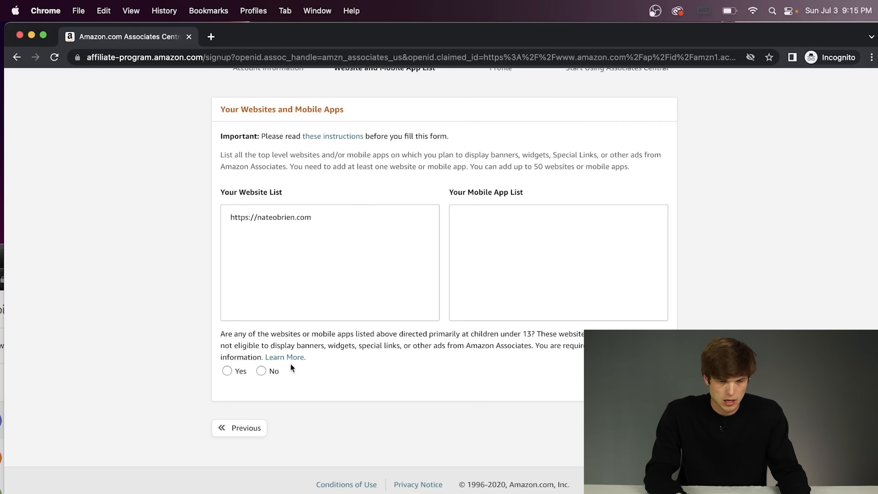
click(261, 372)
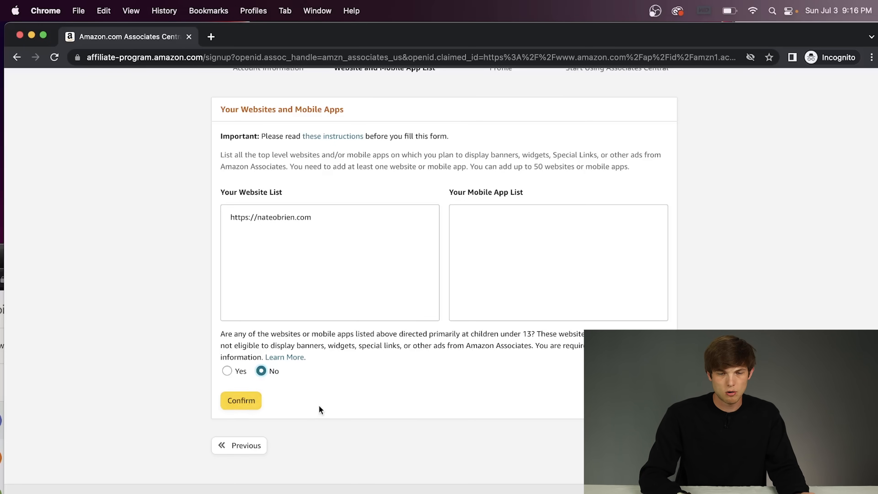
scroll(319, 406, down, 1)
click(241, 382)
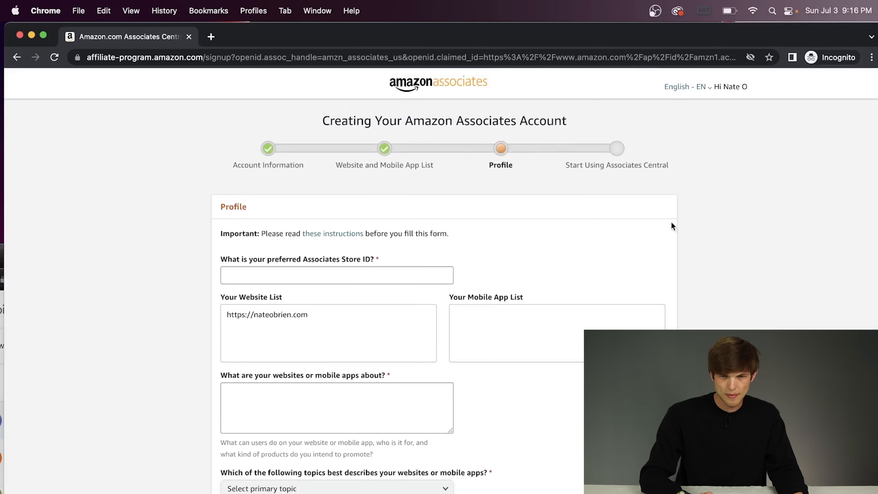
Step: Enter santrel as the preferred Associates Store ID in the profile form
scroll(670, 226, down, 5)
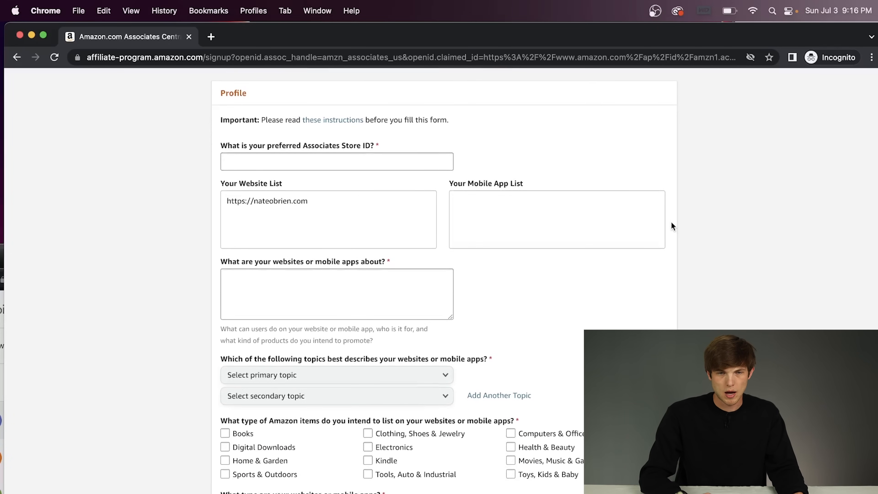
click(359, 164)
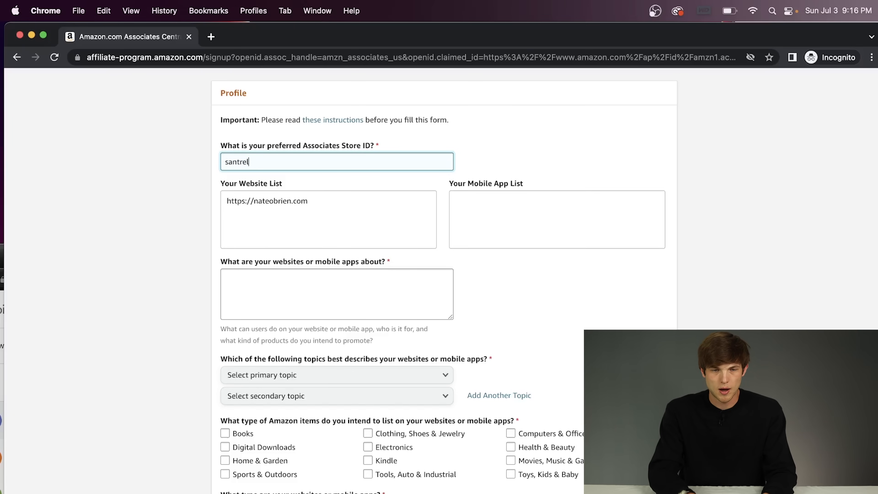
click(317, 206)
click(265, 283)
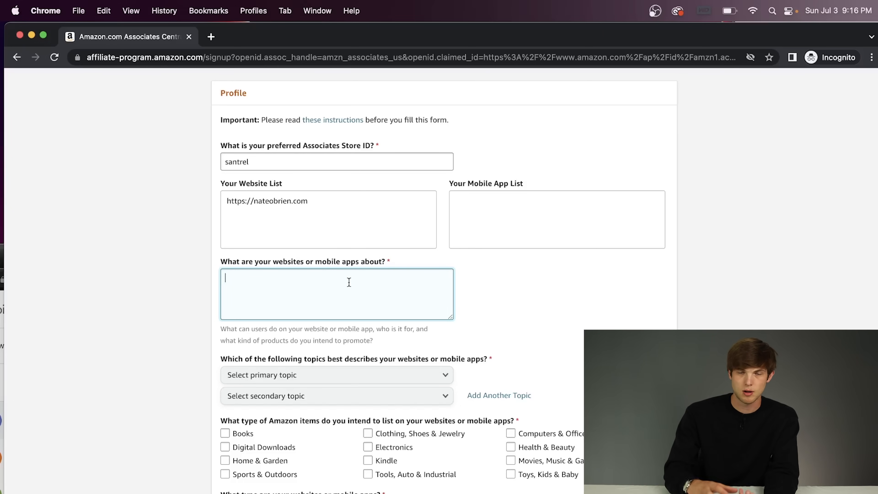
Step: Choose Retail/General Merchandise as the primary topic describing the website
scroll(380, 363, down, 5)
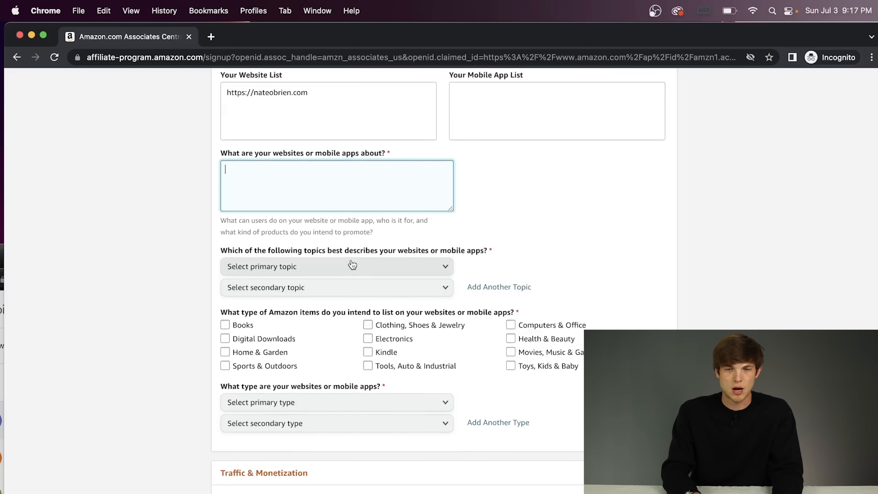
click(352, 265)
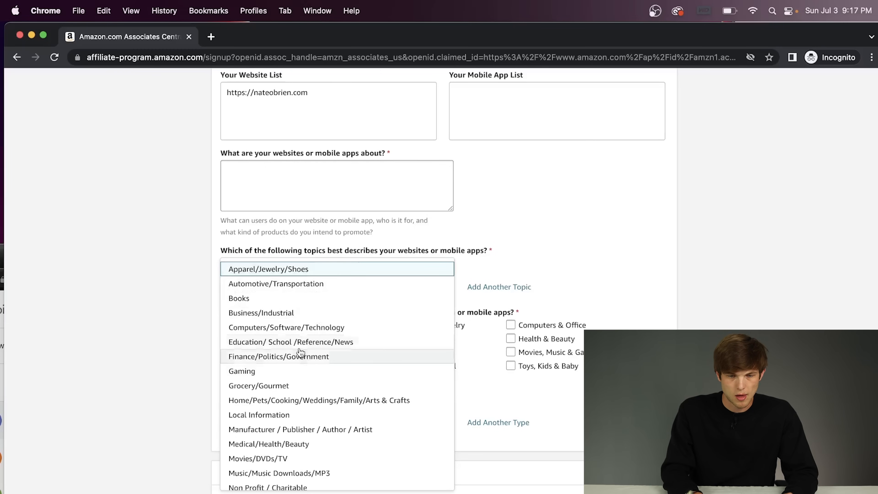
scroll(293, 452, down, 5)
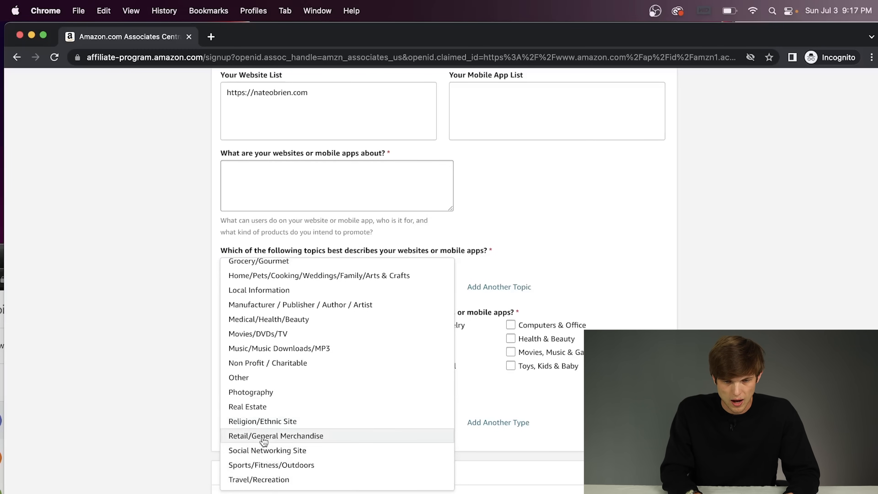
click(264, 441)
Step: Look through the available secondary topics for the website without selecting one
click(333, 288)
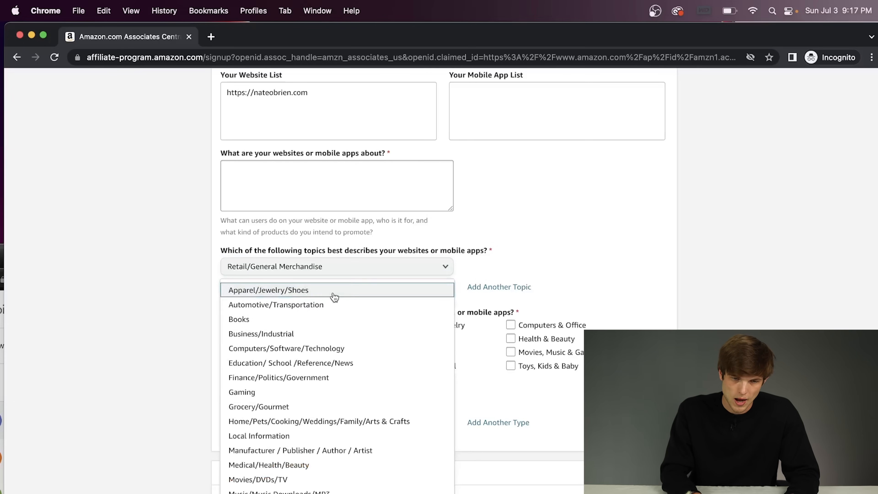
scroll(304, 379, down, 4)
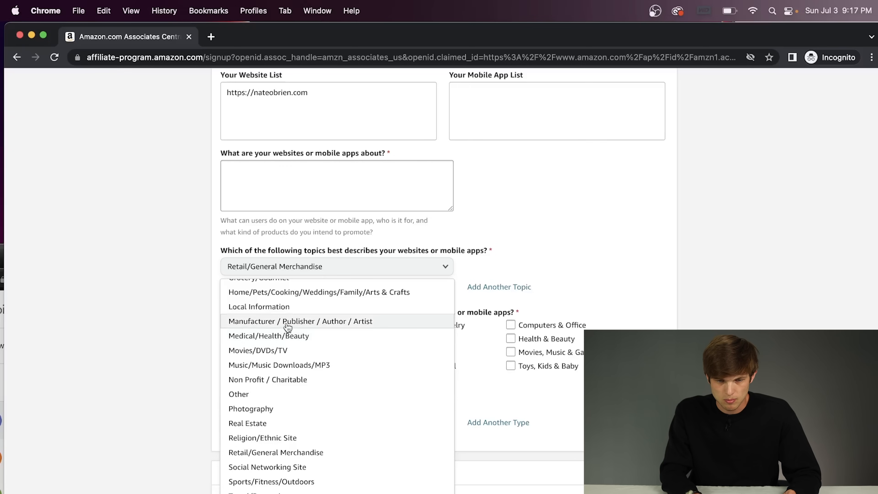
scroll(288, 327, up, 5)
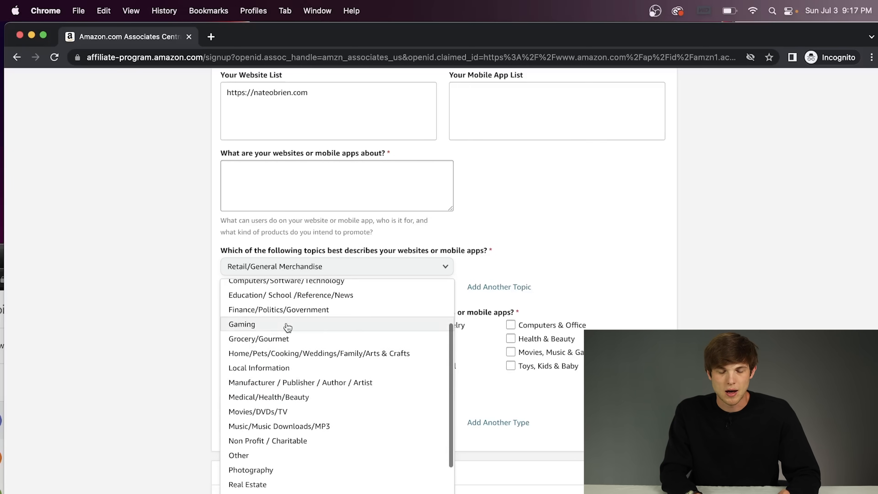
scroll(288, 327, up, 4)
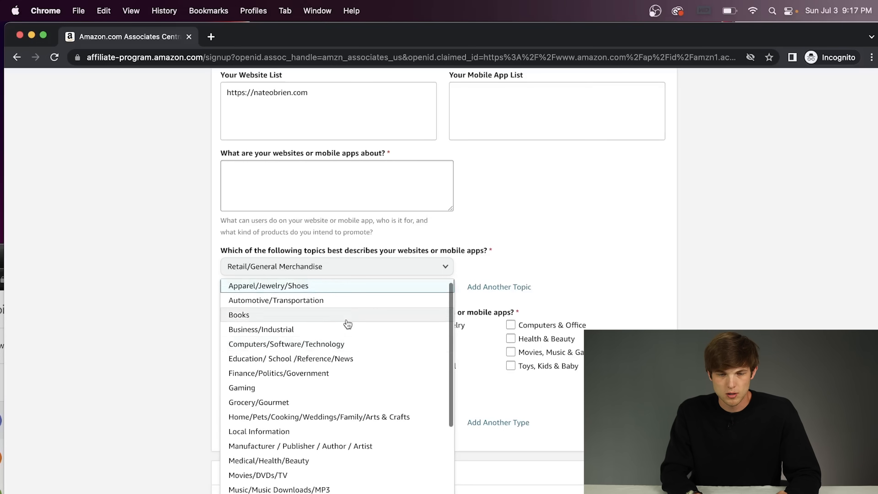
click(173, 356)
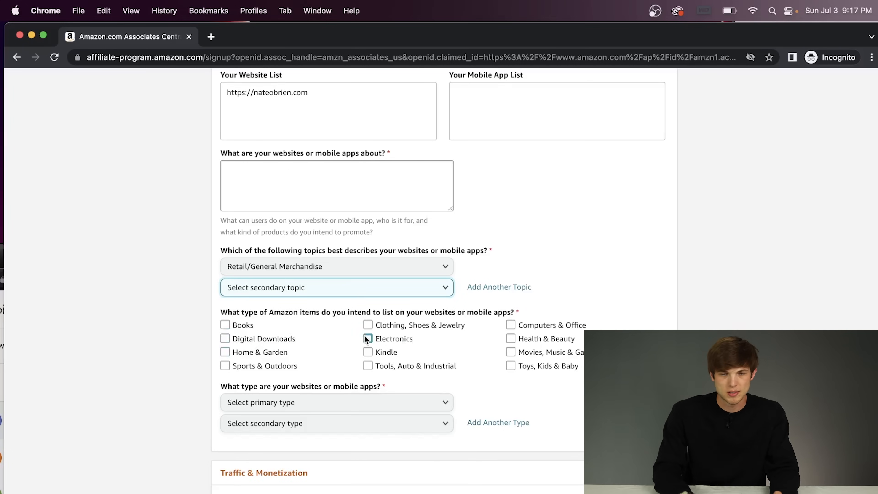
Step: Select Computers & Office, Health & Beauty, Electronics and Home & Garden as the Amazon item types to list
scroll(365, 338, down, 5)
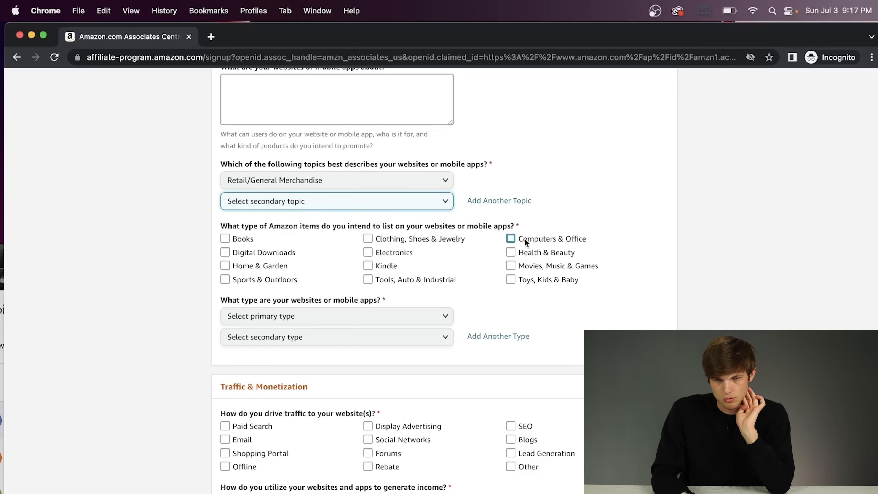
click(526, 223)
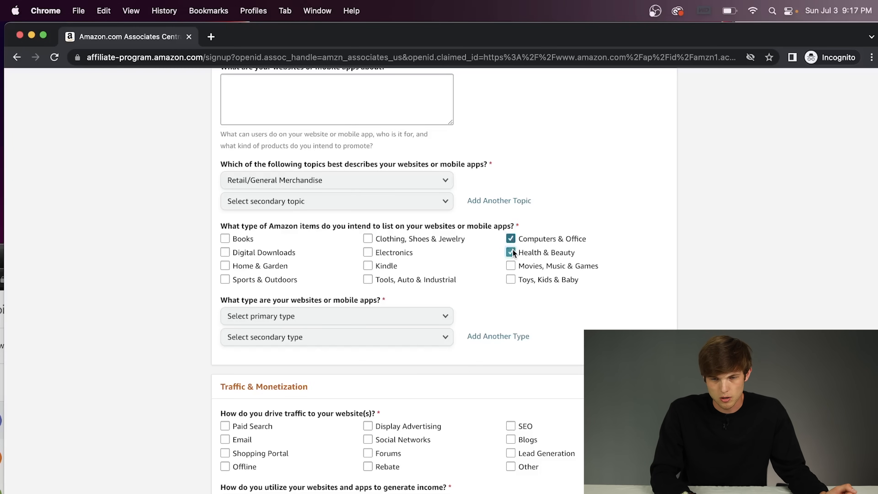
click(367, 252)
click(225, 266)
Step: Describe the website with Blog as the primary type and Content or Niche Website as the secondary type
scroll(115, 311, down, 3)
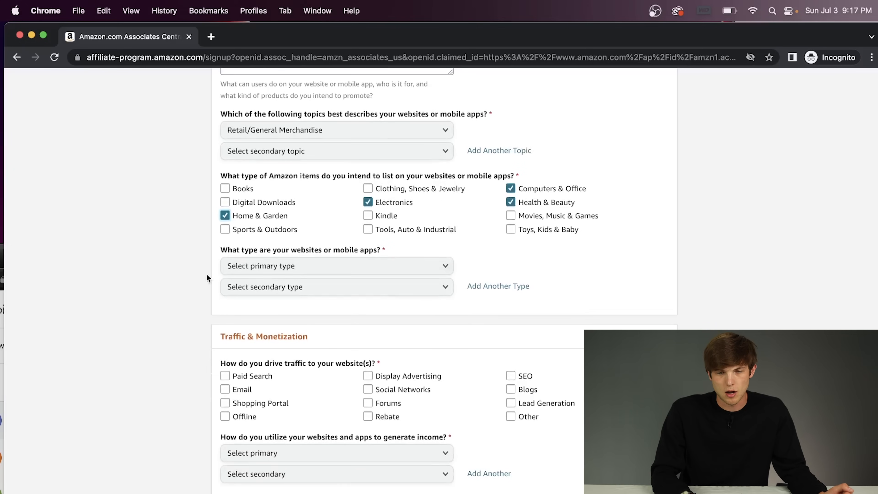
click(308, 272)
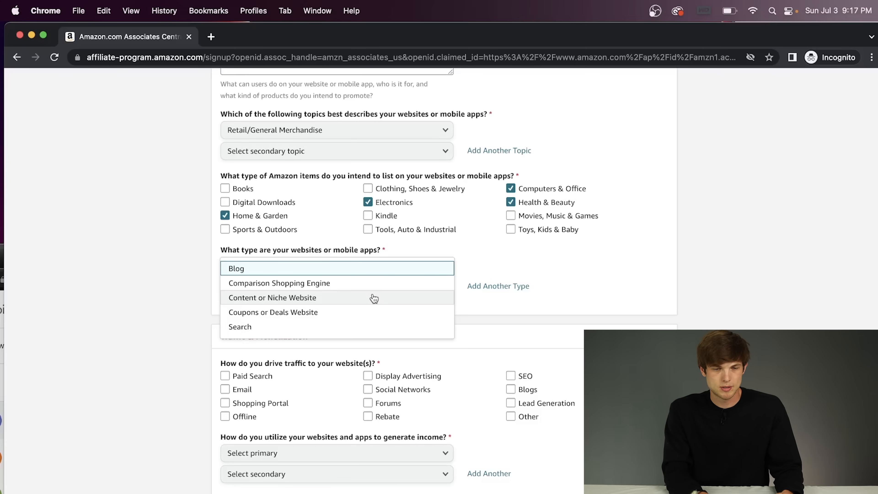
click(338, 274)
click(338, 287)
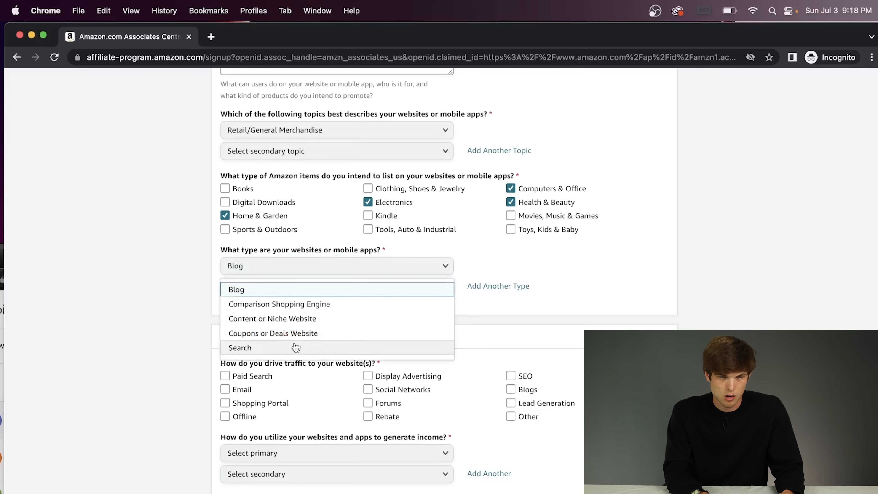
click(295, 318)
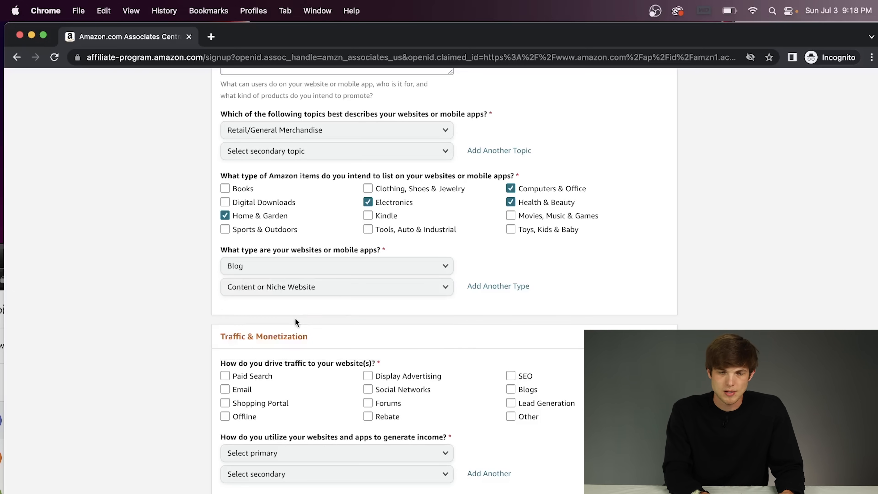
Step: Select SEO and Blogs as the ways traffic is driven to the website
scroll(380, 311, down, 3)
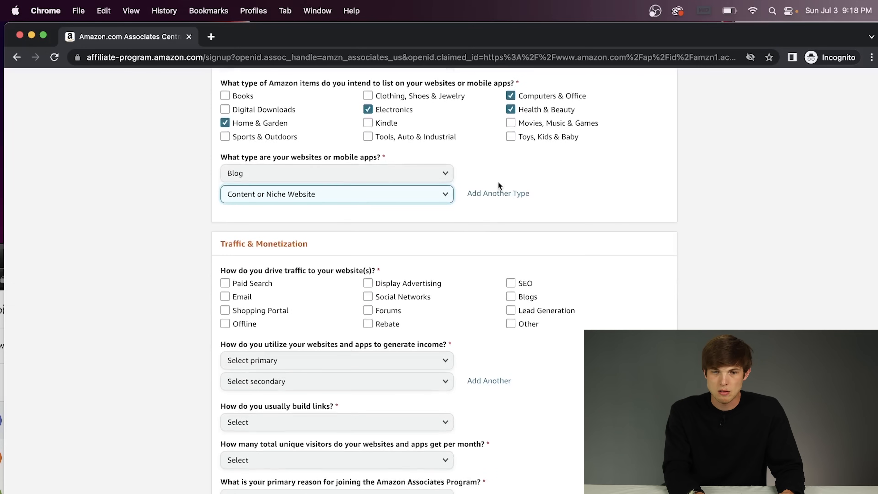
scroll(679, 305, down, 5)
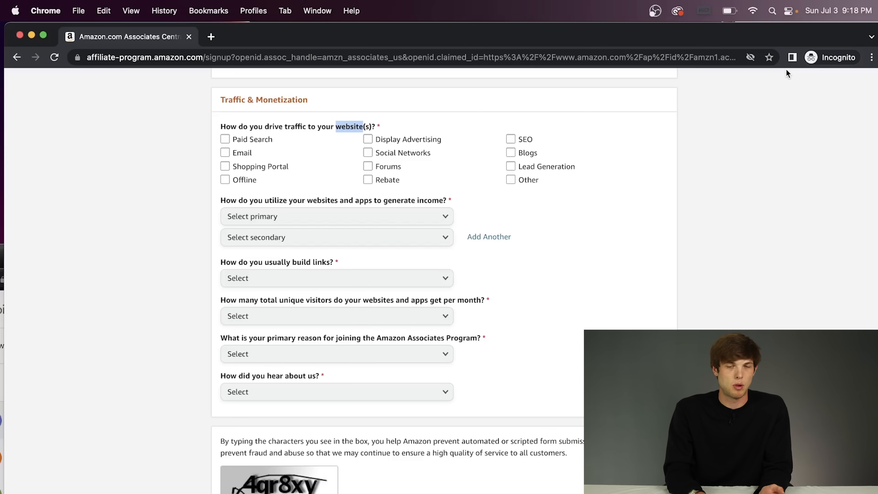
click(664, 218)
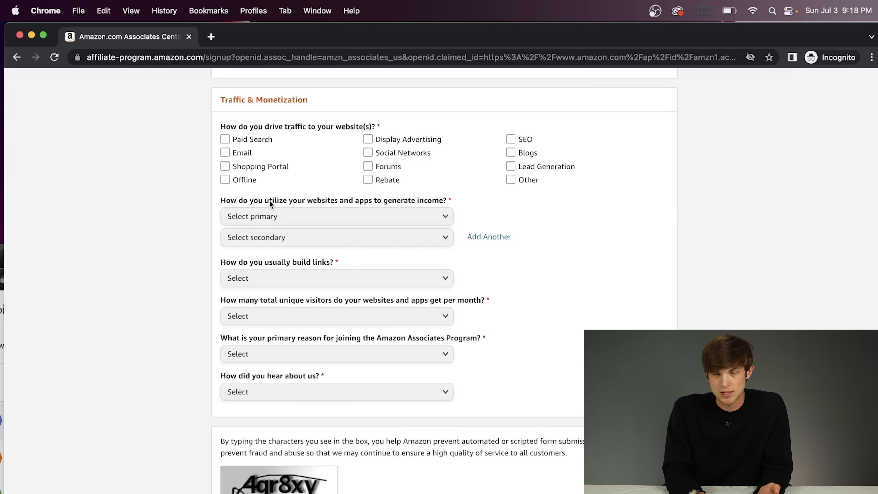
drag(243, 174, 245, 165)
click(239, 158)
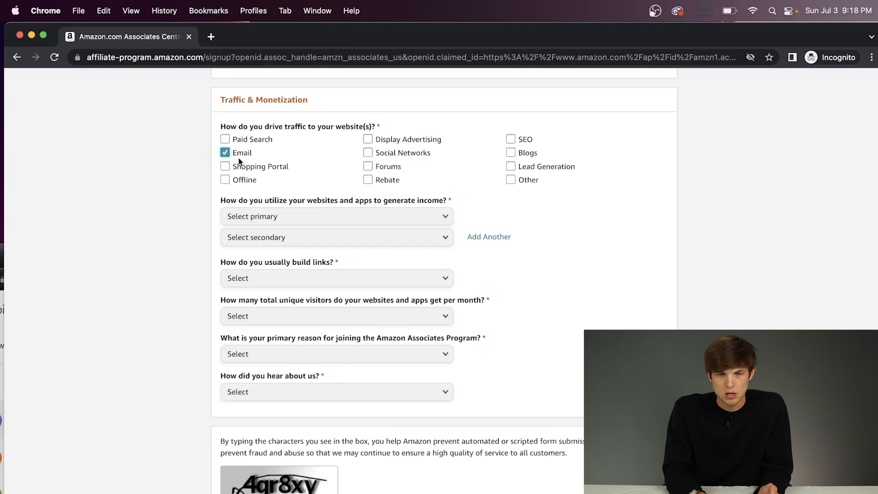
click(232, 155)
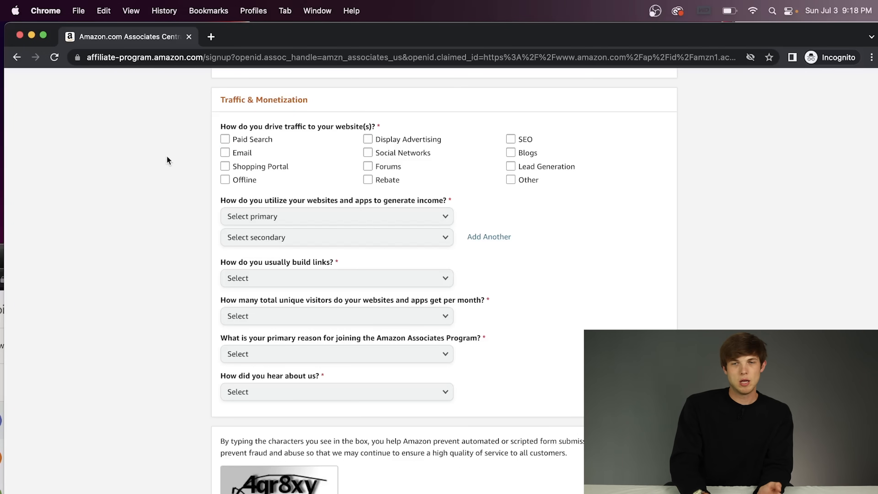
click(512, 152)
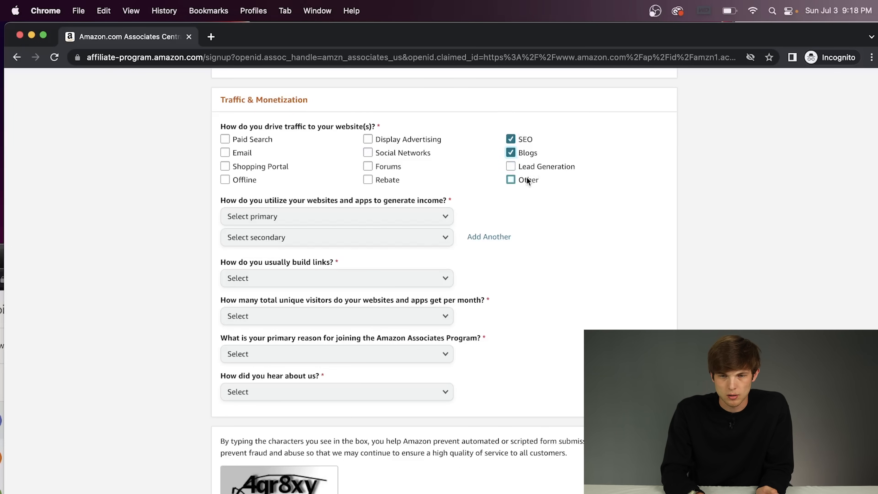
Step: Choose Amazon Associates as the only way the site is monetized and Blog Editor as the usual way of building links
click(367, 220)
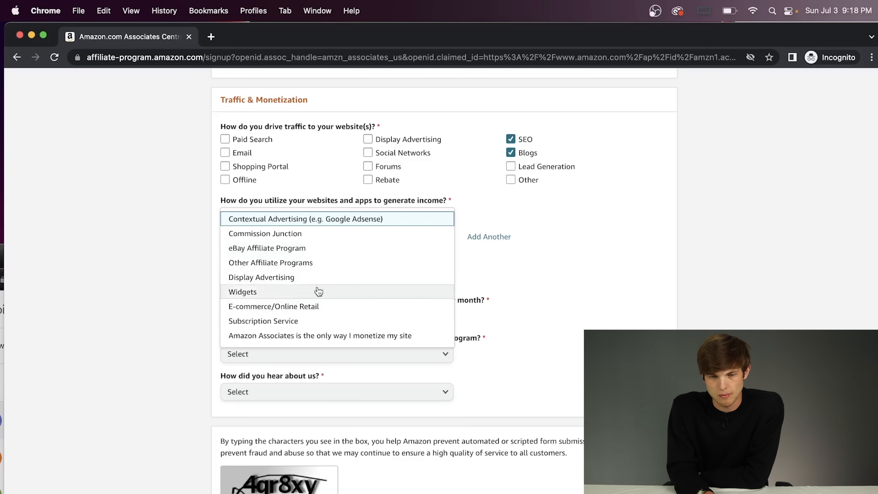
click(334, 335)
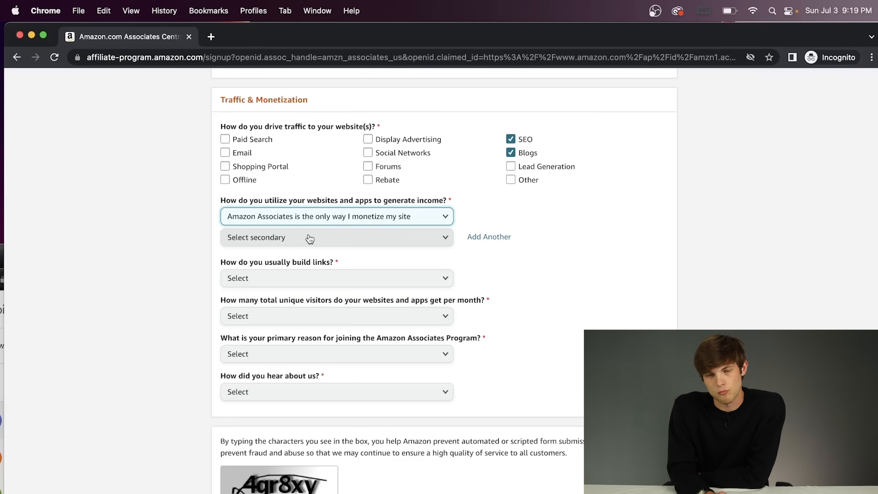
click(389, 274)
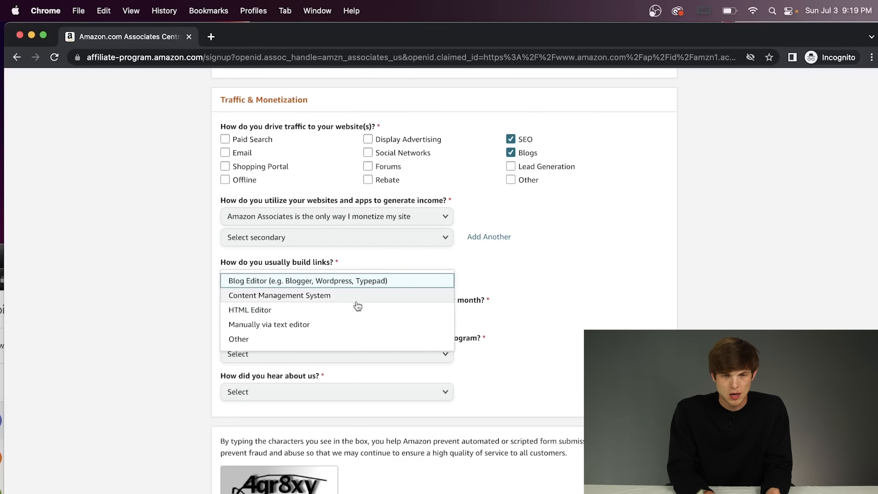
click(347, 282)
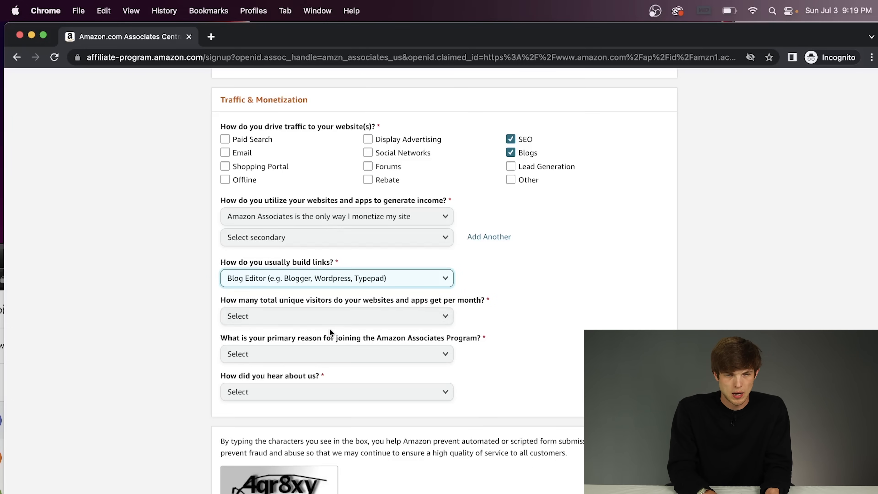
Step: Set the website's total unique visitors per month to From 501 to 5,000
click(325, 318)
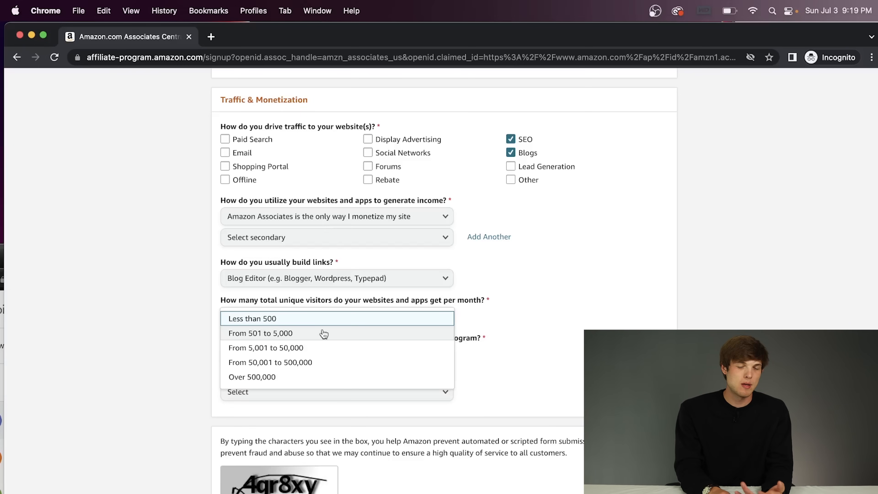
click(303, 337)
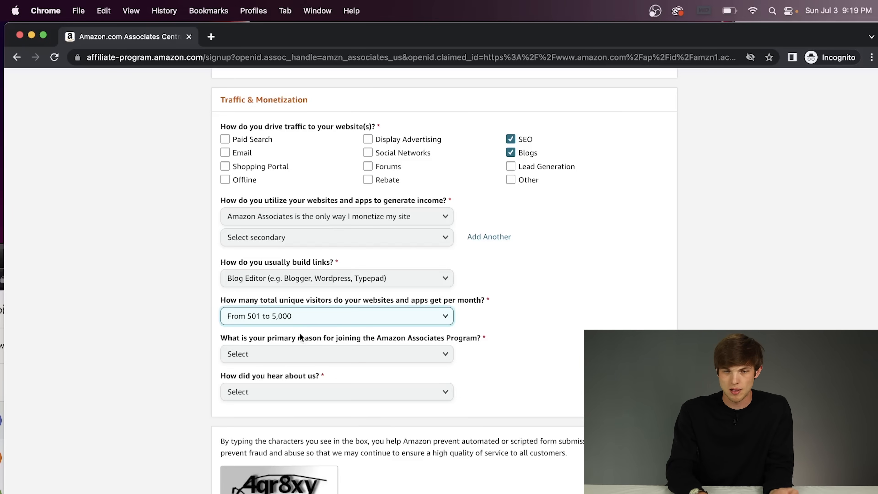
click(294, 321)
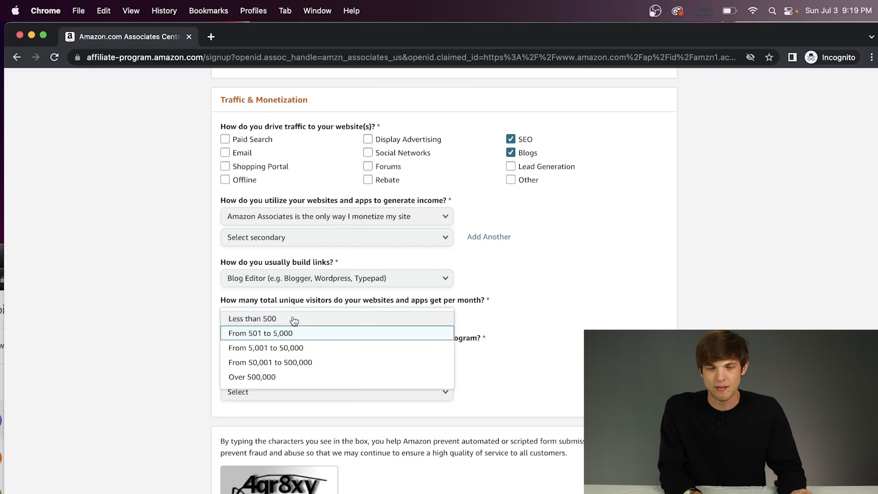
click(272, 334)
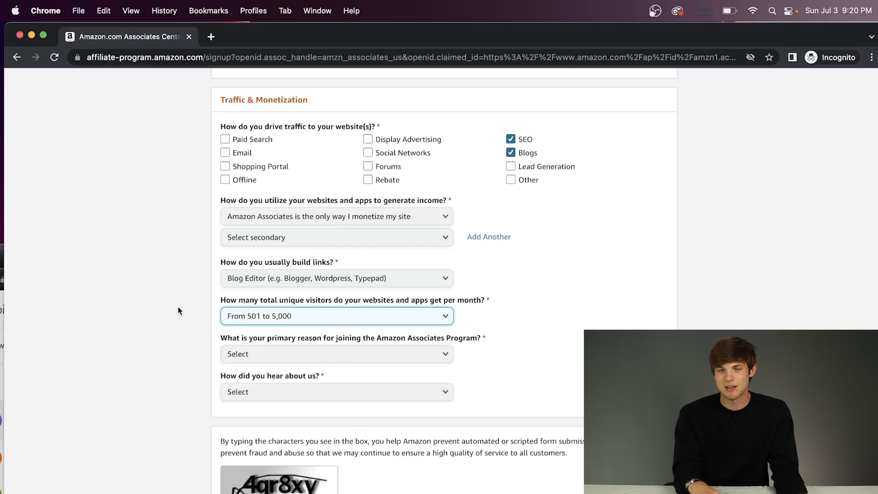
Step: Choose To monetize my site as the reason for joining and Online Search as how the program was heard about
key(Tab)
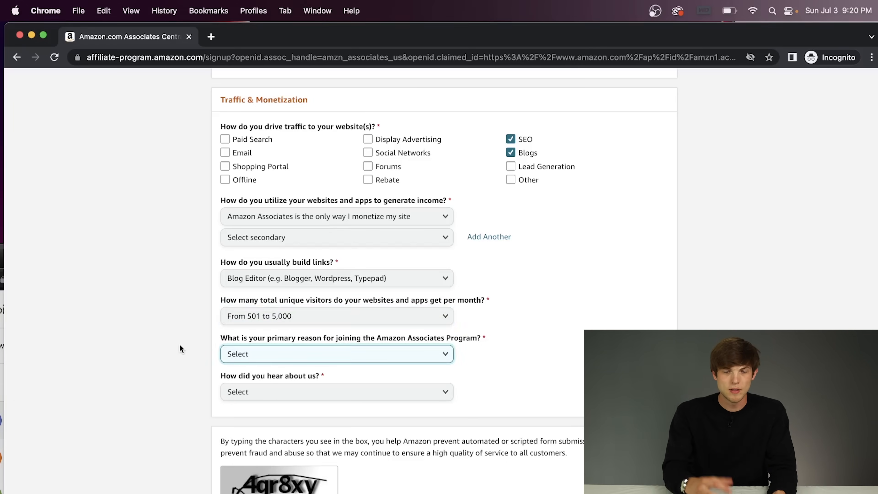
click(385, 357)
click(286, 371)
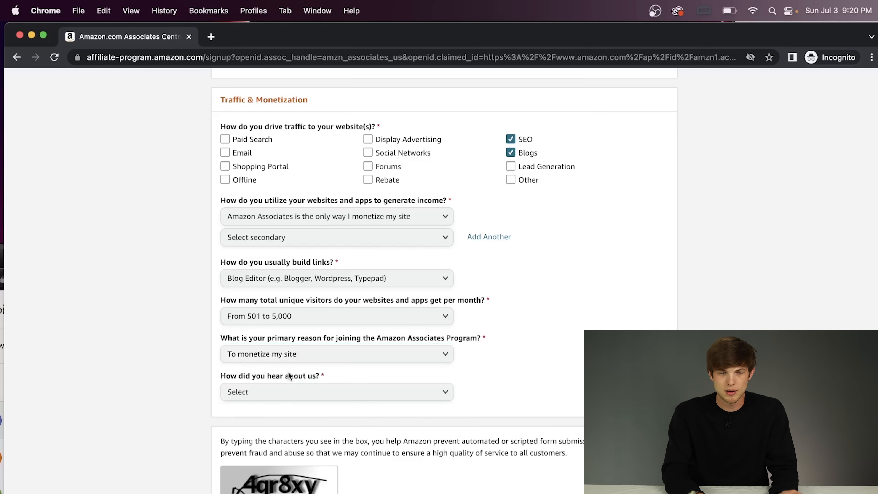
scroll(272, 377, down, 5)
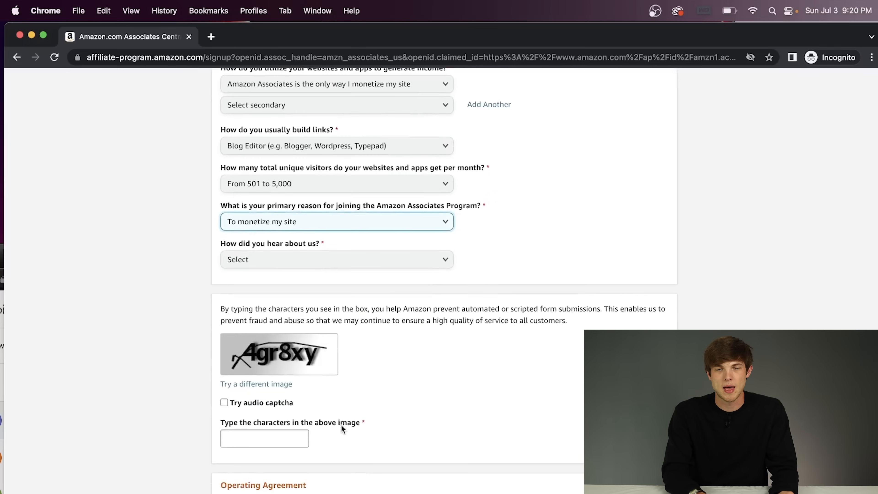
click(329, 259)
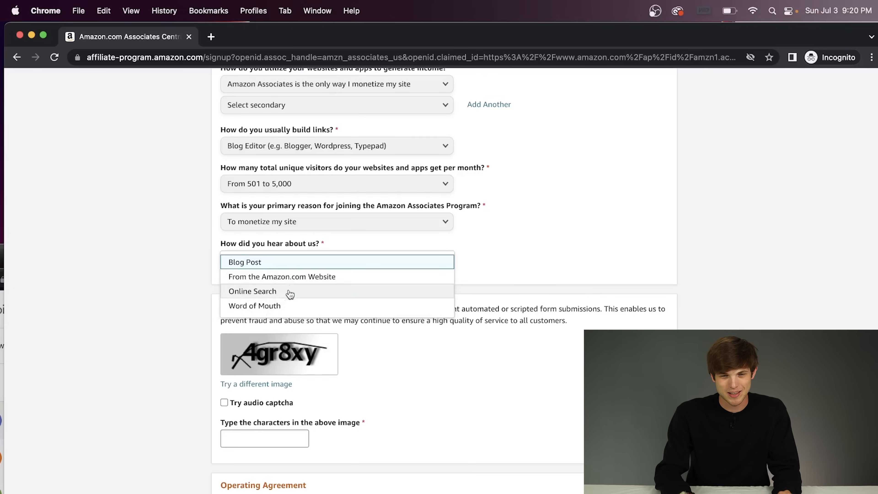
click(258, 292)
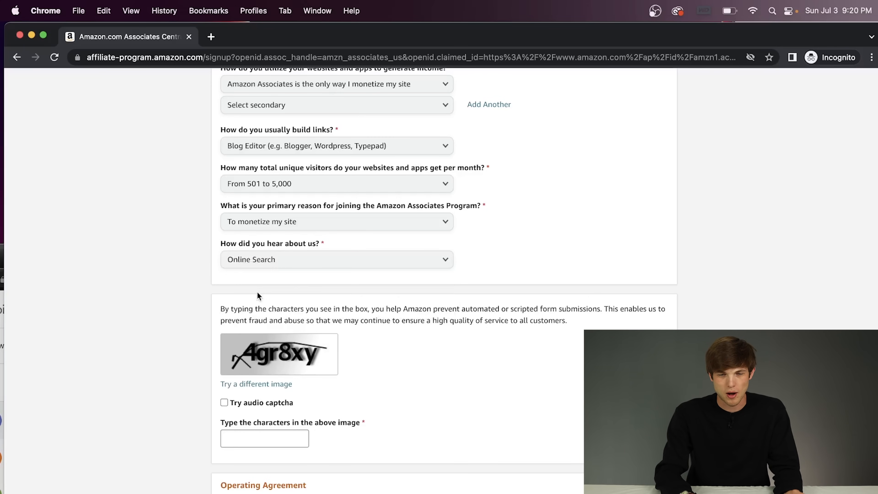
scroll(187, 297, down, 4)
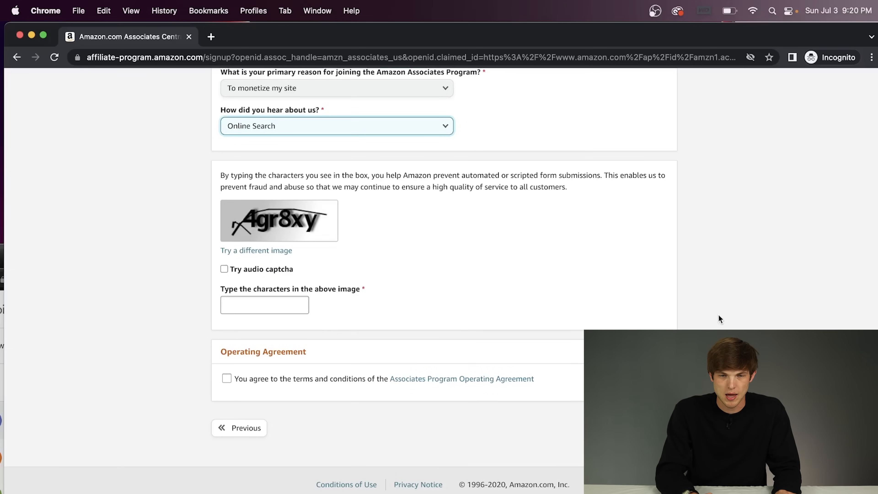
scroll(718, 315, up, 10)
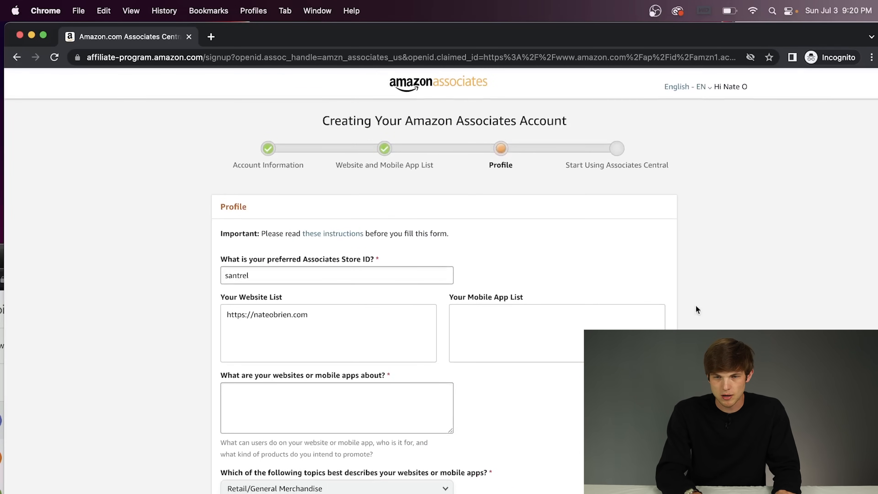
scroll(698, 297, down, 10)
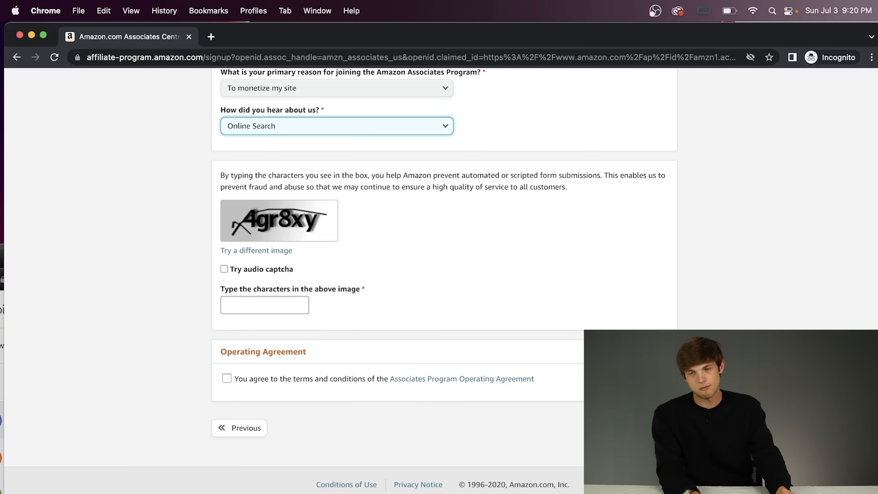
scroll(681, 231, up, 2)
scroll(681, 231, up, 15)
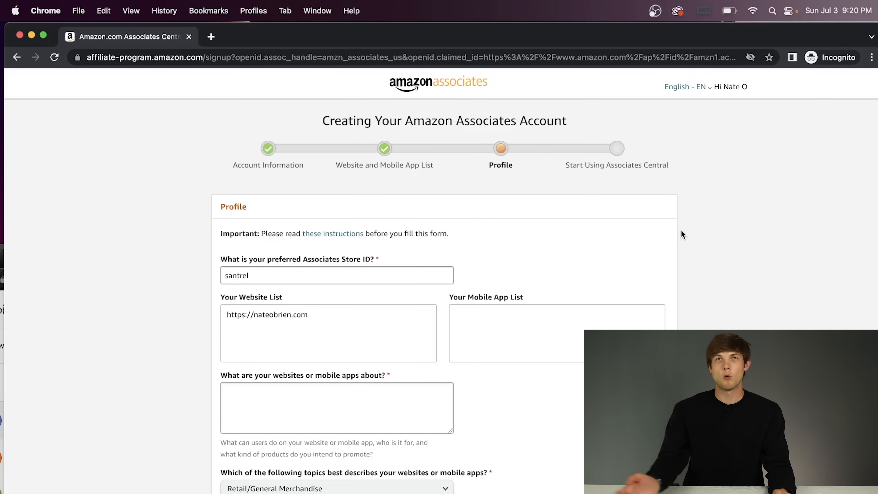
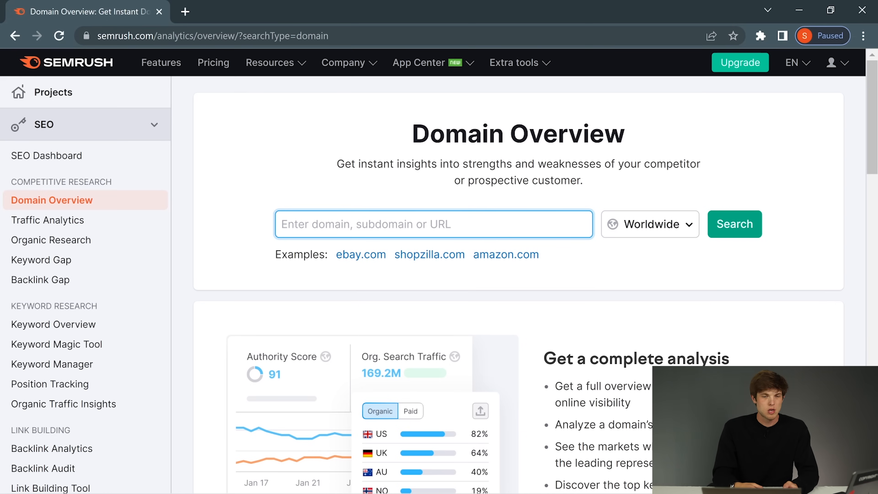
Step: Search Google in a new browser tab for best blenders for protein shakes
click(180, 17)
text(best )
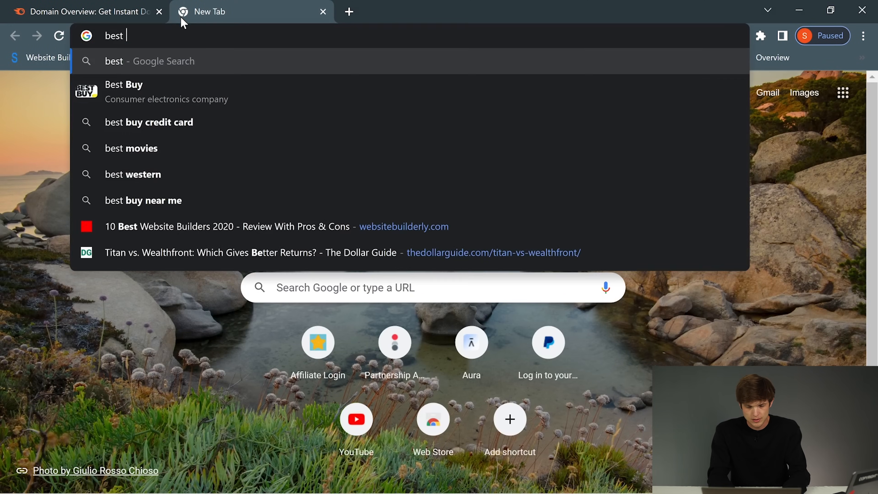
text(blenders)
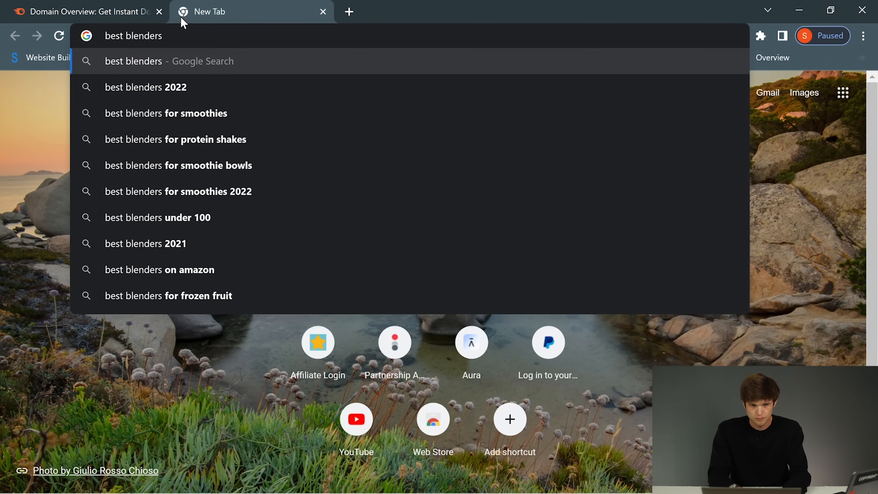
key(Down)
key(Down)
key(Down)
key(Return)
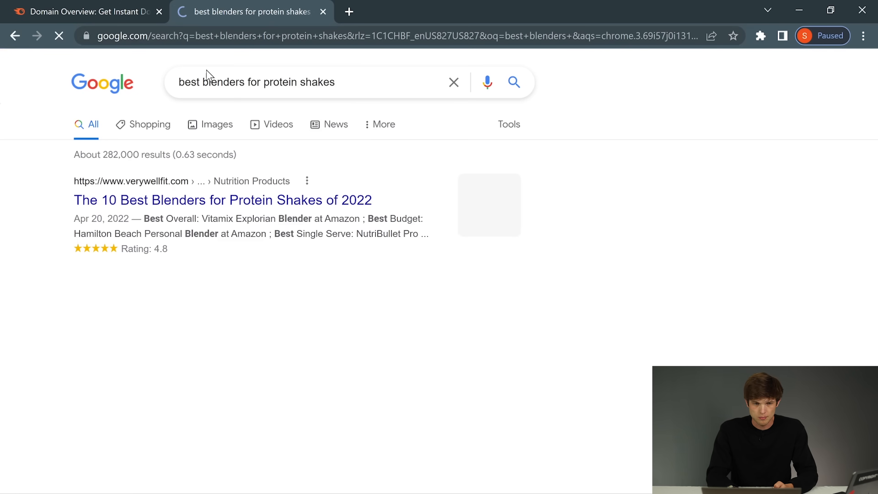
Step: Open the dontwasteyourmoney.com article on the best blenders for protein shakes from the search results
scroll(358, 298, down, 6)
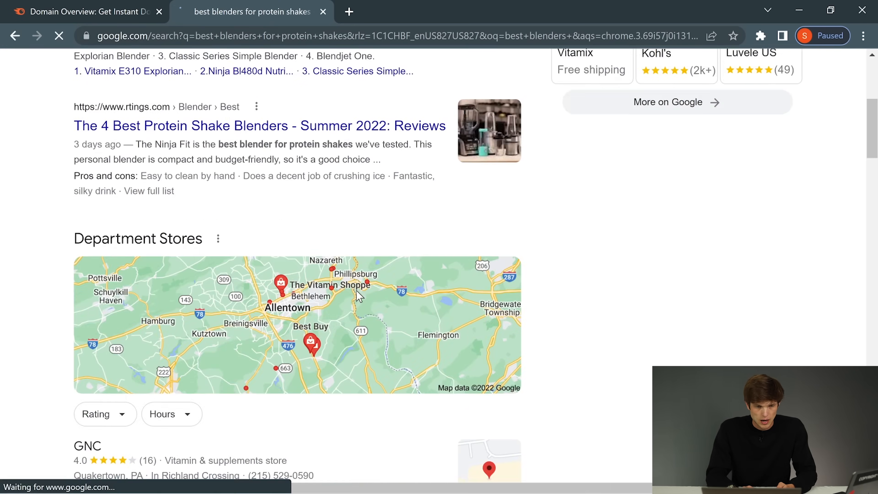
scroll(356, 290, down, 10)
scroll(358, 298, down, 10)
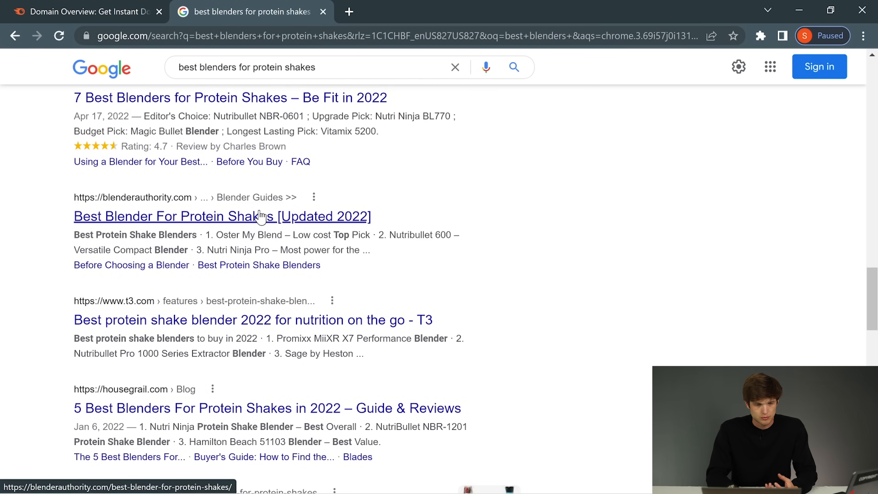
scroll(222, 311, down, 10)
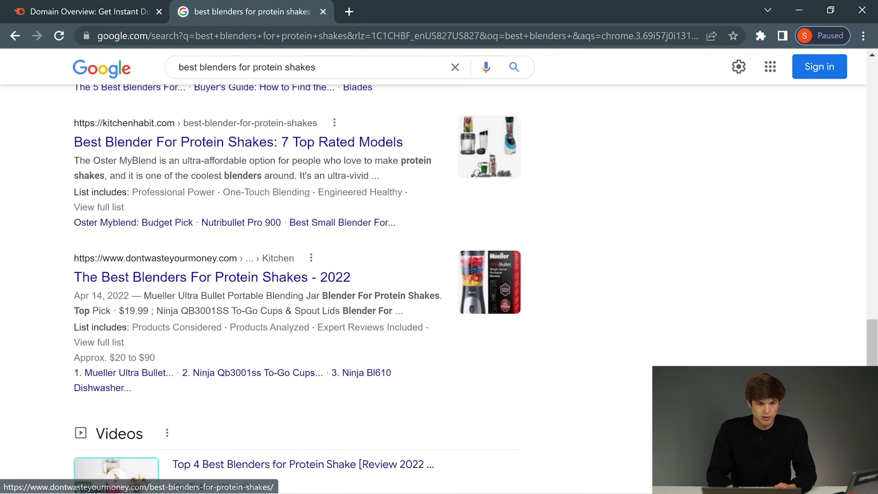
click(161, 283)
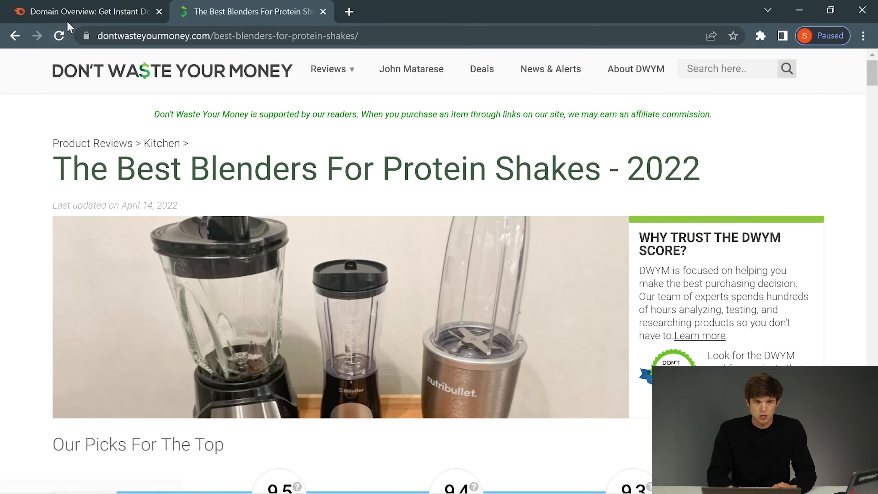
double_click(103, 37)
drag(102, 37, 145, 43)
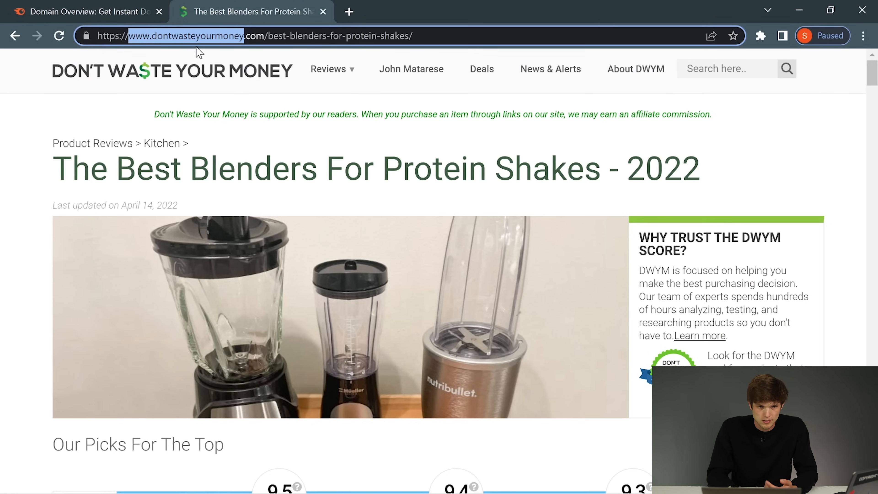
click(144, 20)
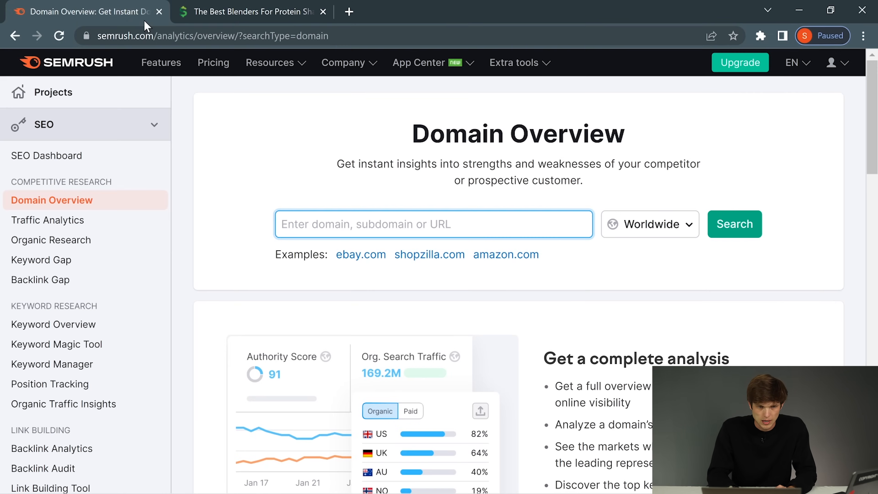
click(233, 11)
key(Left)
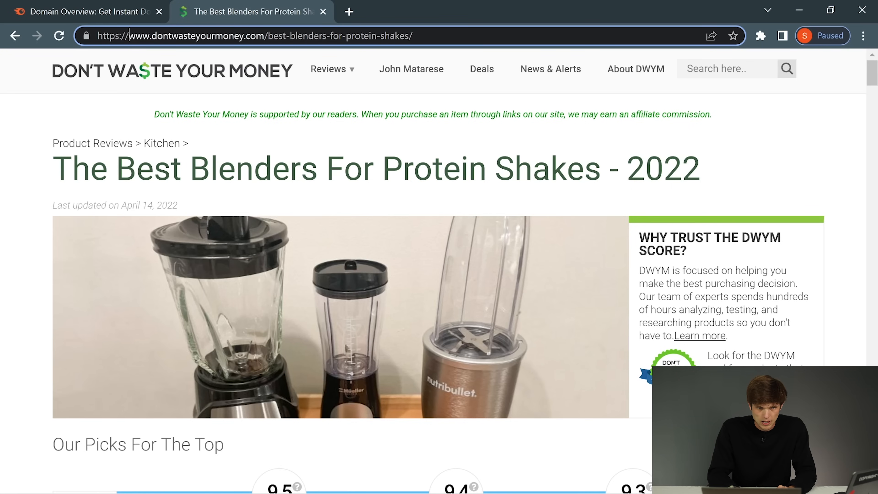
key(shift+Right)
key(shift+Right)
key(shift+Right)
key(shift+Right)
key(shift+Right)
key(shift+Right)
key(shift+Right)
key(shift+Right)
key(shift+Right)
key(shift+Right)
key(shift+Right)
key(shift+Right)
key(shift+Right)
key(shift+Right)
key(shift+Right)
key(shift+Right)
key(shift+Right)
key(shift+Right)
key(shift+Right)
key(shift+Right)
key(ctrl+c)
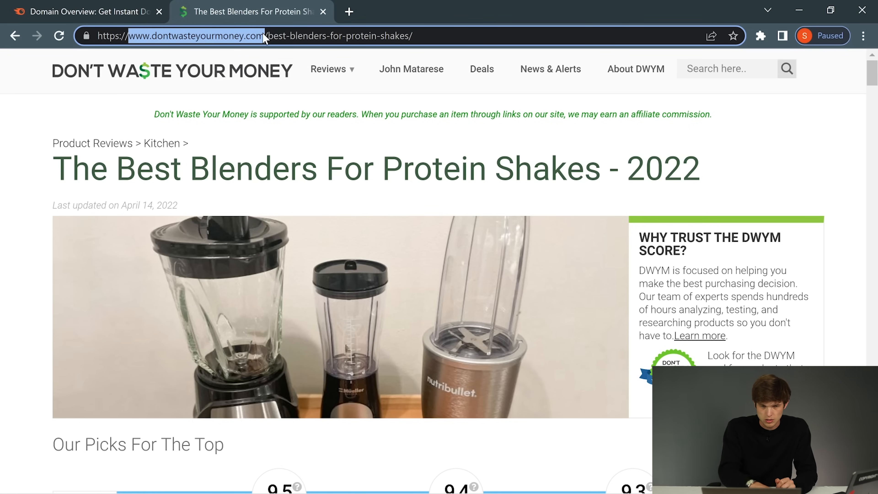
click(119, 11)
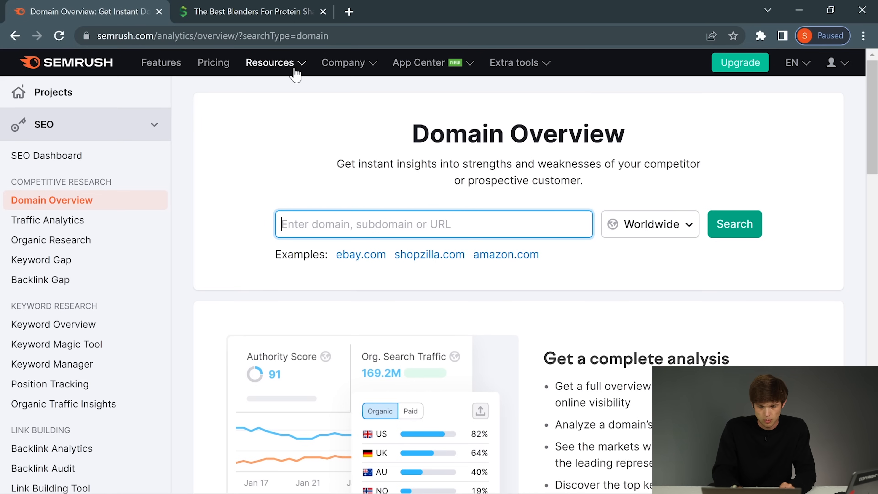
key(ctrl+v)
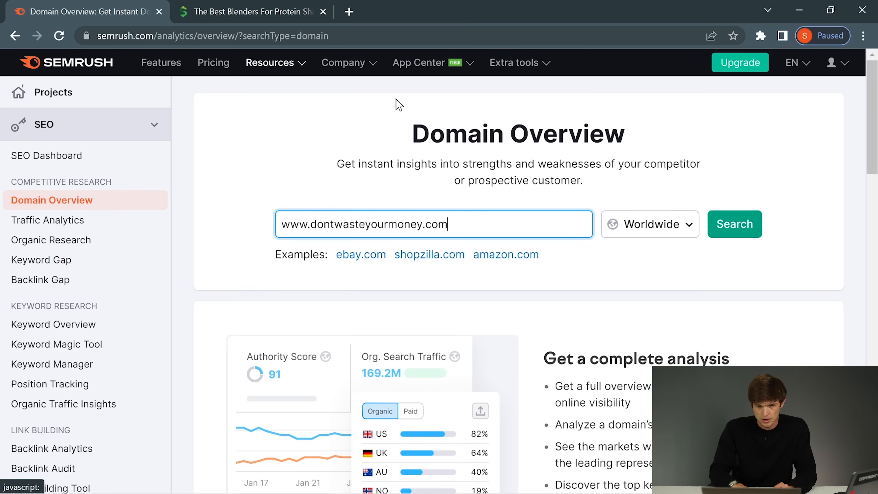
click(732, 232)
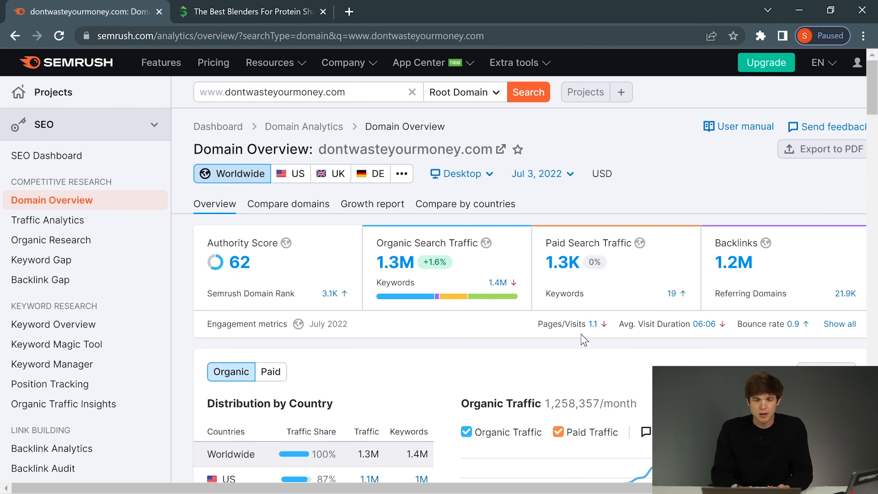
Step: Review the domain's authority score, search traffic, backlinks and country distribution, and check back with the blender article
scroll(584, 341, down, 2)
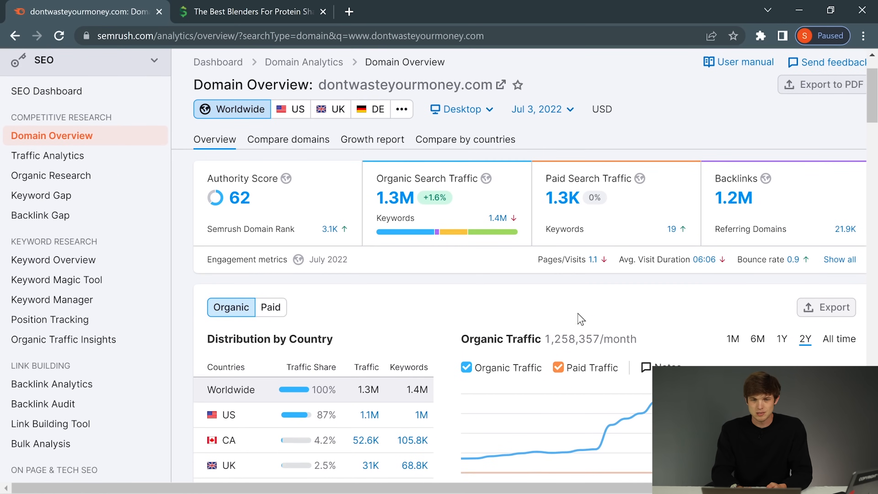
scroll(581, 318, down, 1)
scroll(441, 266, down, 1)
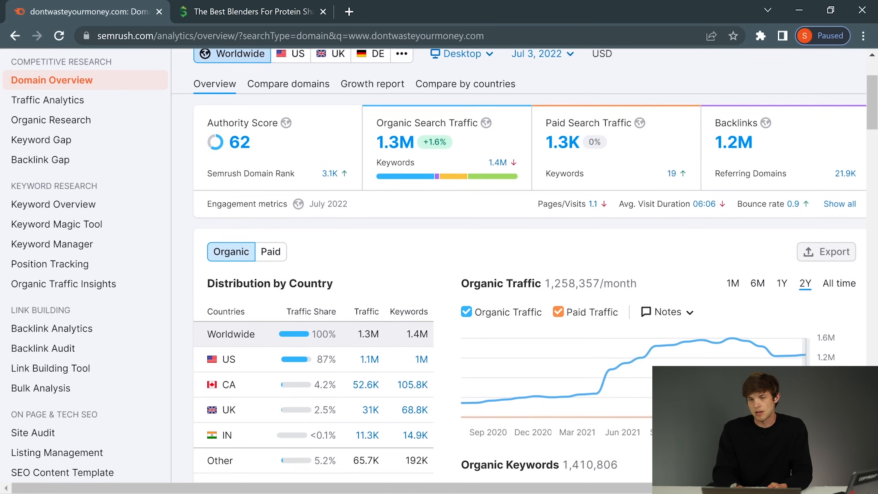
click(266, 5)
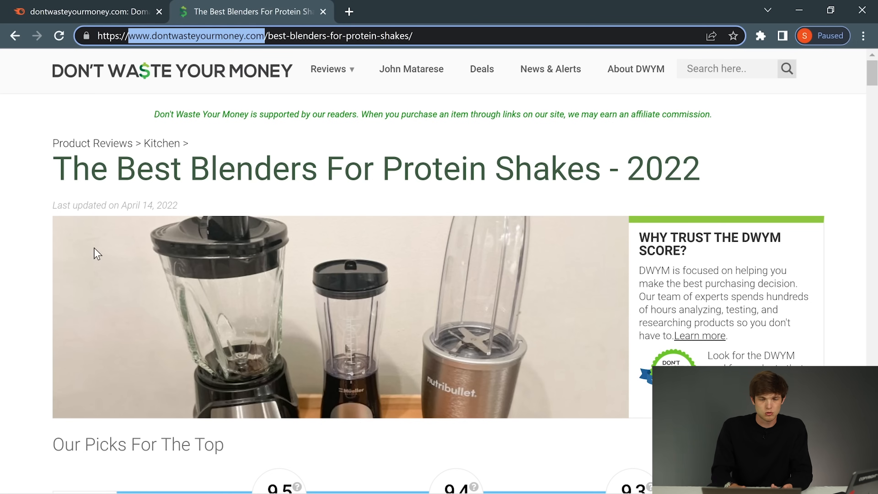
click(63, 6)
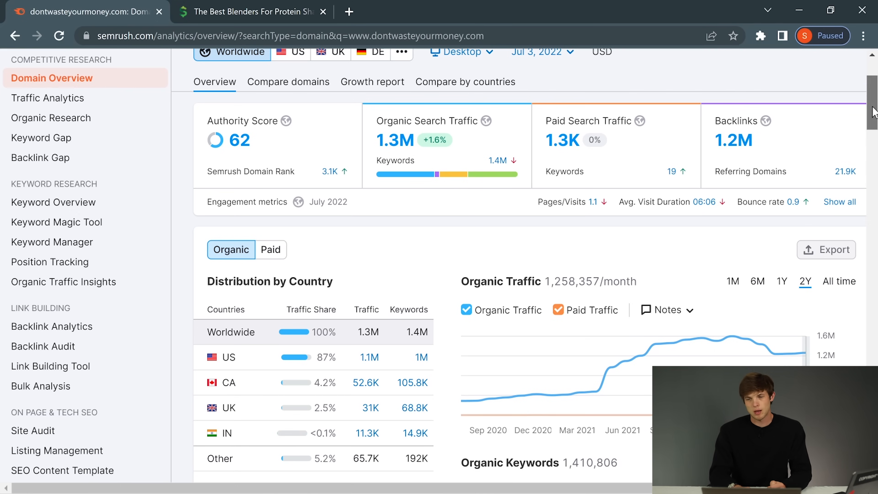
Step: Examine the domain's organic traffic trend, top organic keywords, top paid keywords, paid competitors and competitive positioning map
scroll(500, 147, down, 5)
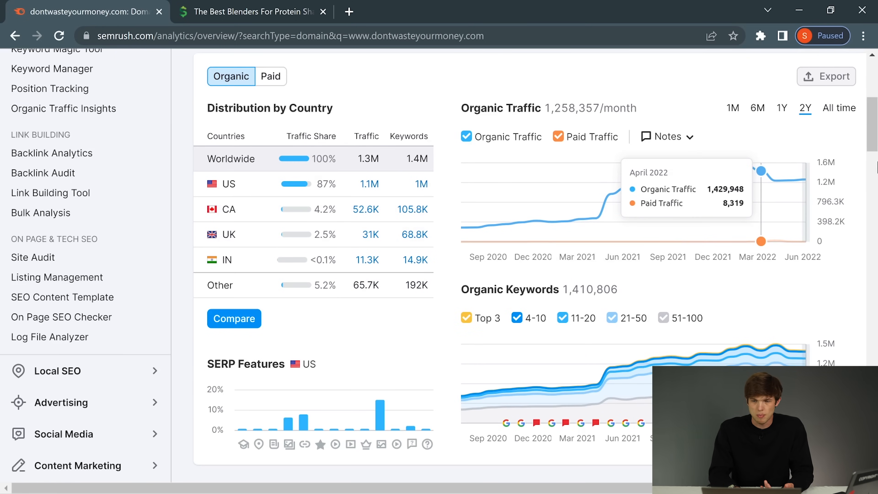
drag(877, 124, 859, 187)
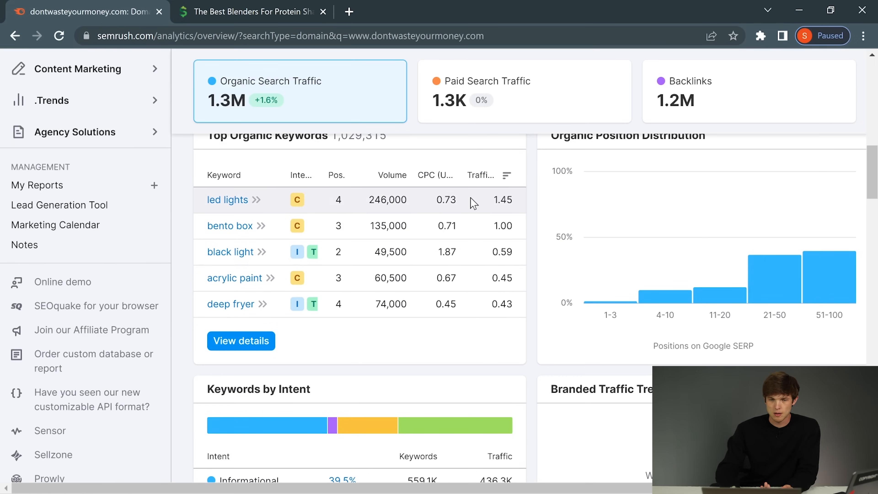
scroll(470, 198, up, 1)
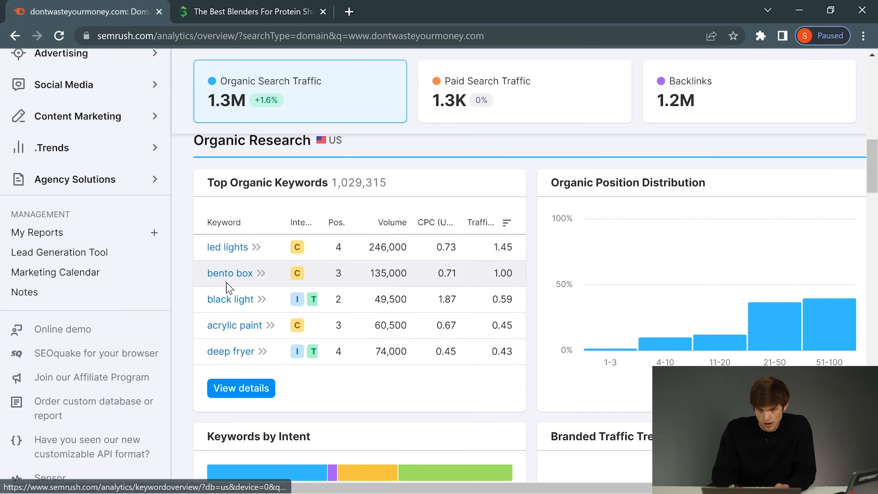
drag(874, 174, 853, 274)
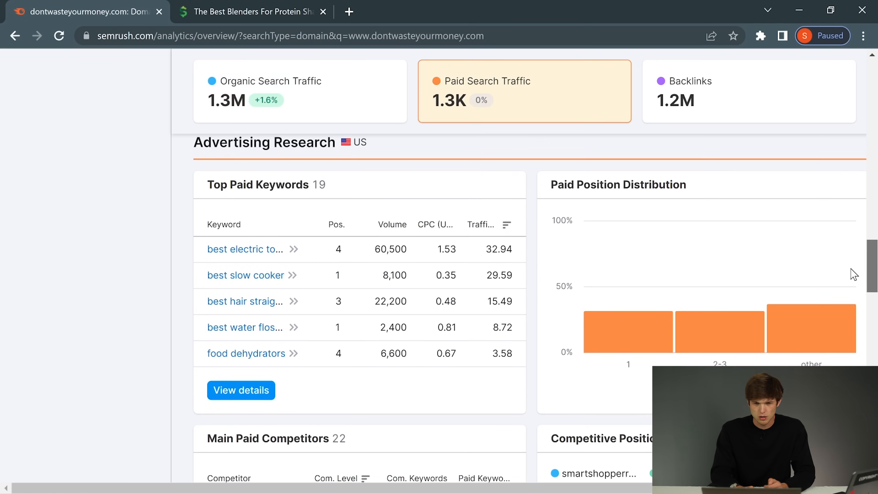
scroll(854, 274, down, 7)
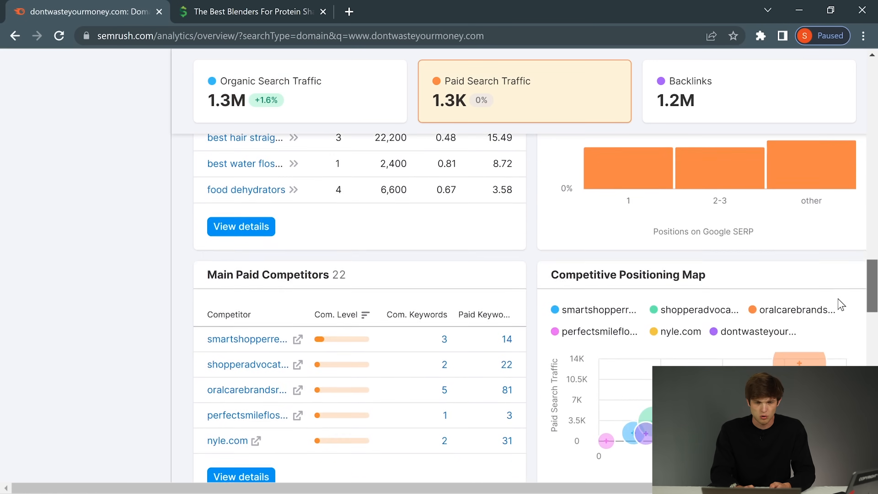
scroll(838, 311, up, 1)
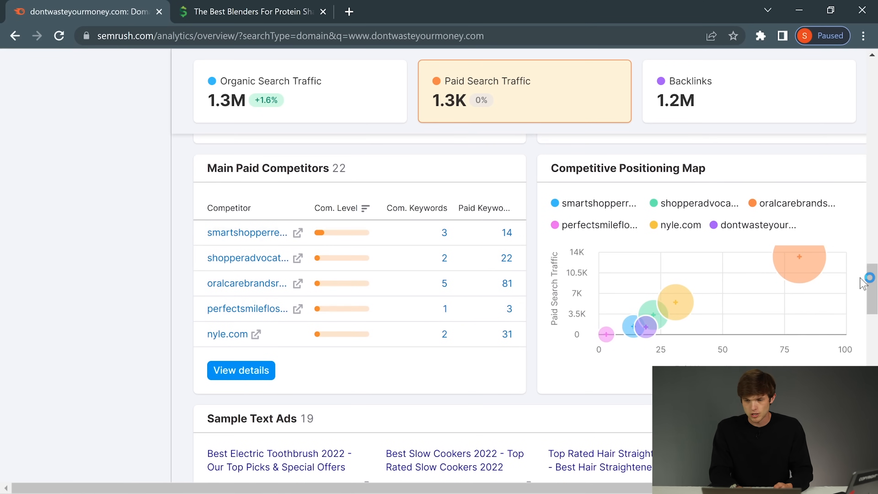
scroll(874, 272, down, 8)
drag(872, 271, 875, 31)
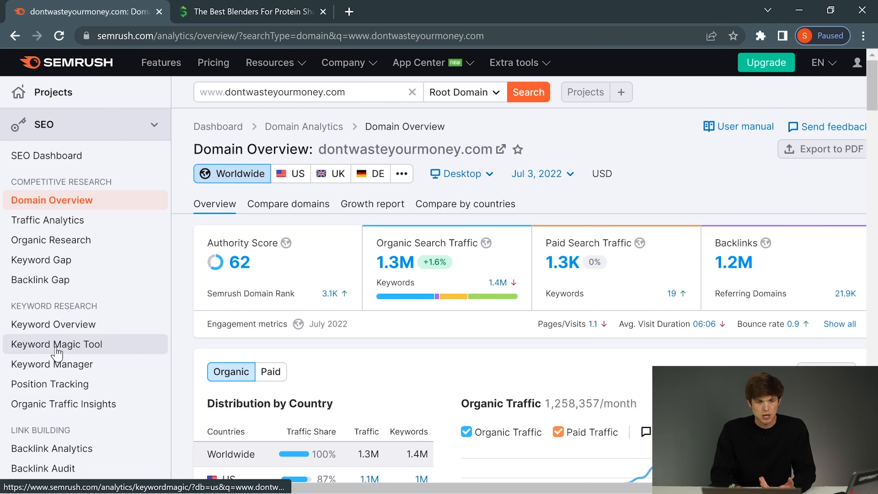
Step: Look up the keyword best blenders in Keyword Overview, replacing the domain in the search
click(45, 327)
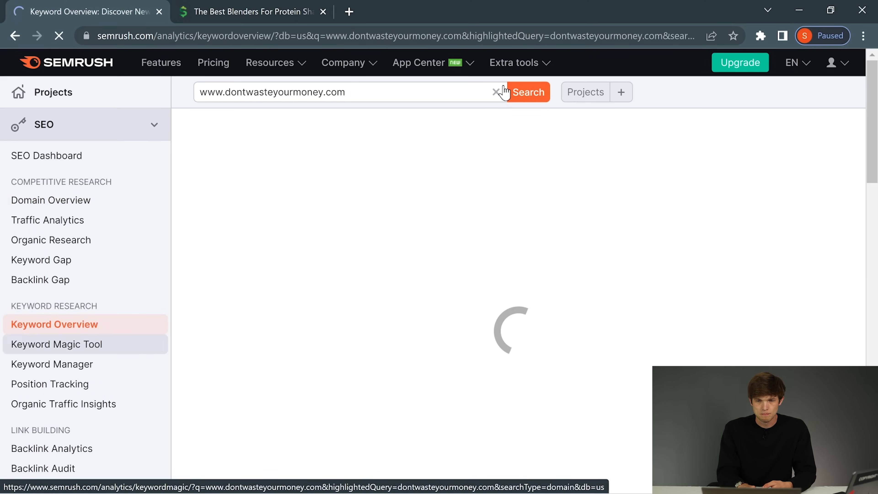
click(496, 92)
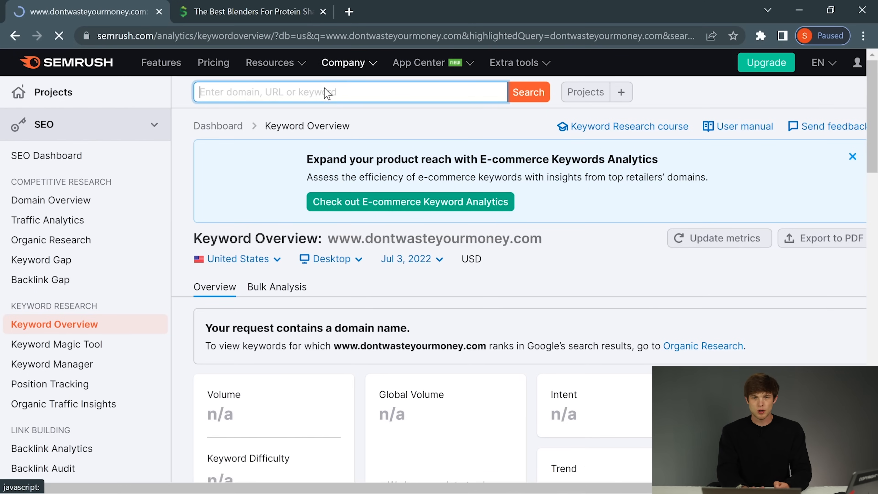
text(best)
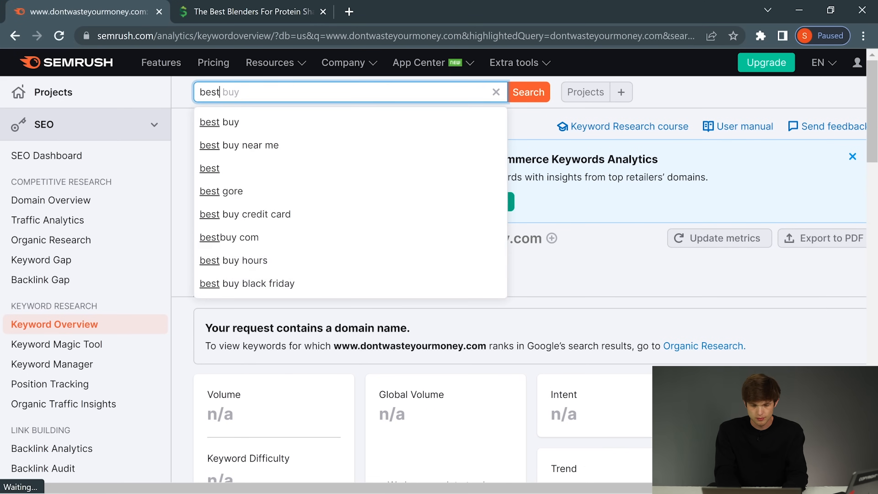
text( blenders)
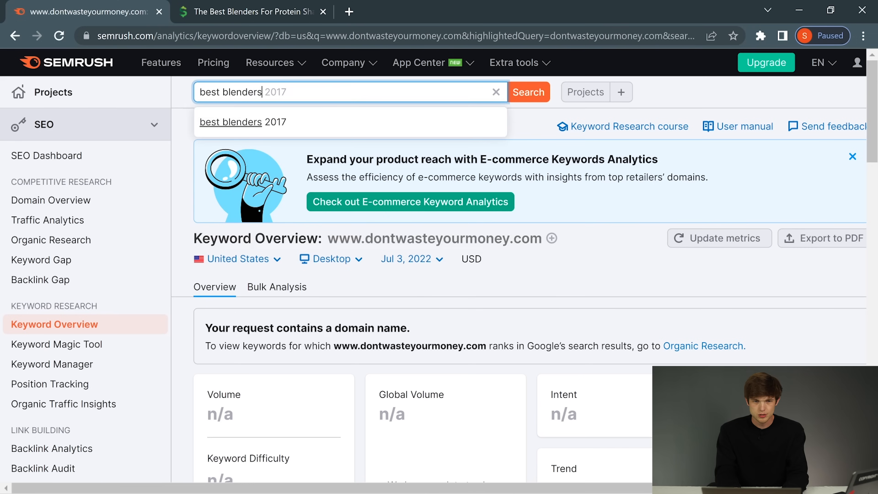
key(Return)
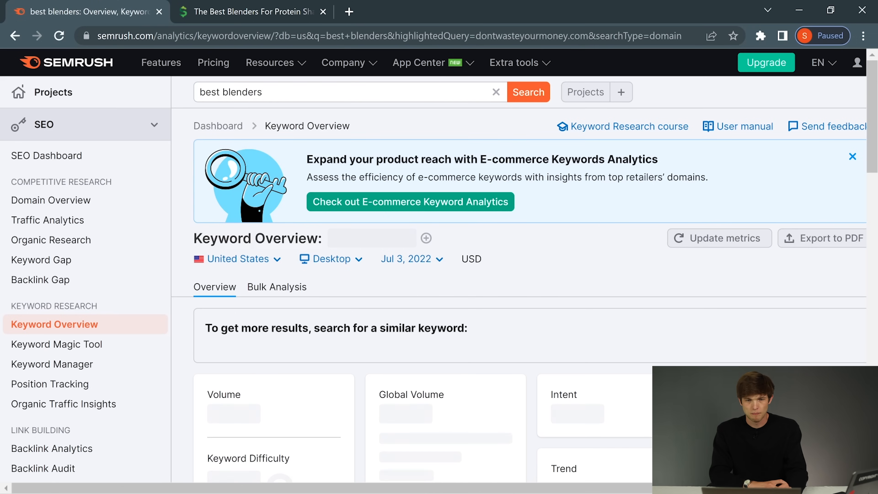
Step: Examine the United States volume, global volume, keyword difficulty, CPC and number of results for best blenders
scroll(393, 311, down, 10)
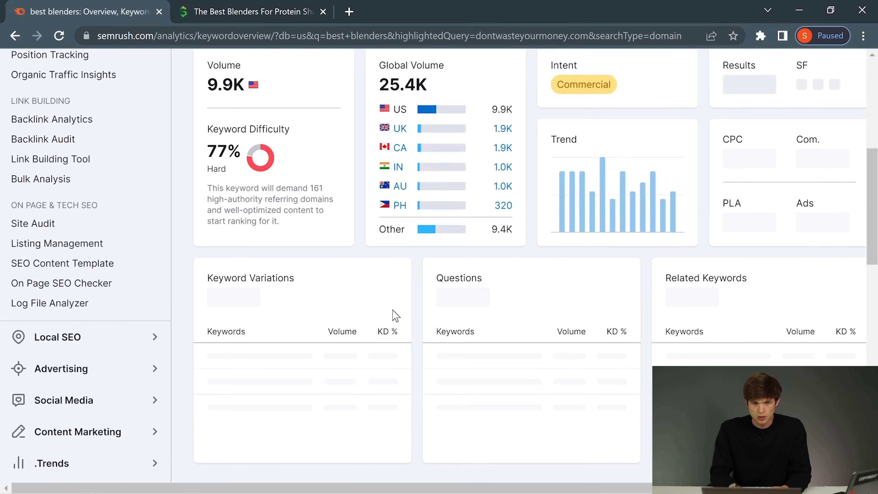
scroll(396, 315, up, 6)
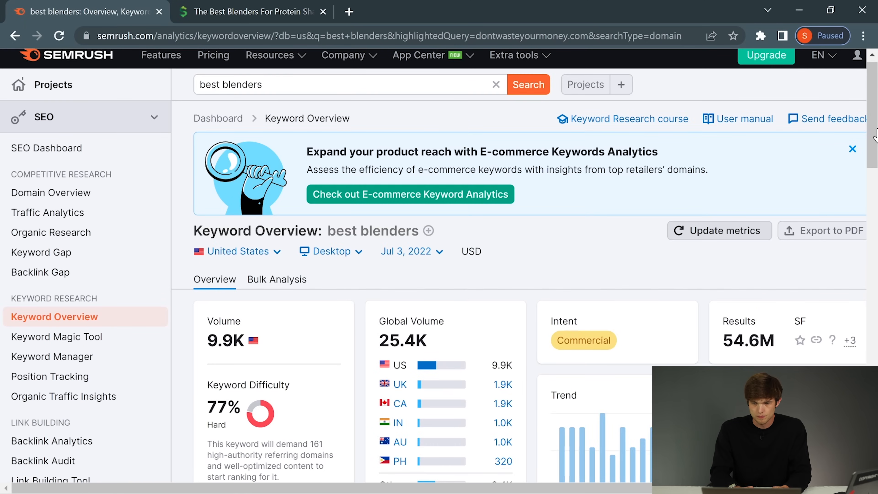
scroll(874, 135, down, 5)
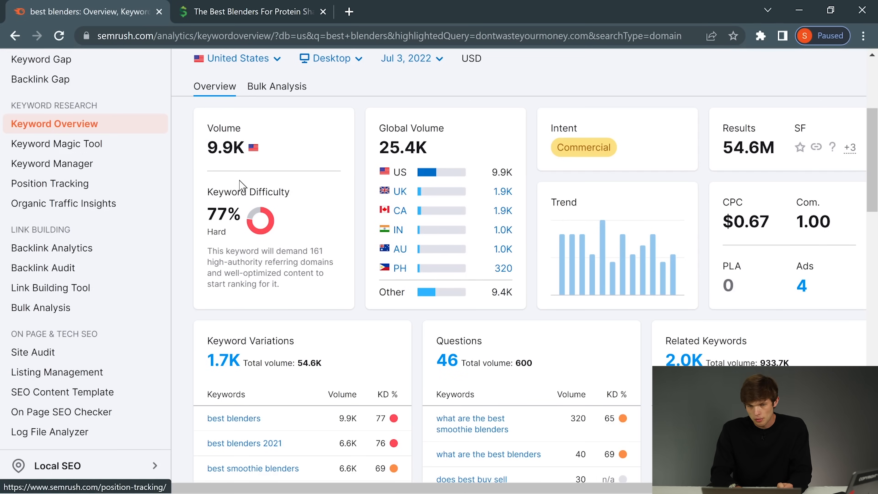
drag(206, 149, 245, 166)
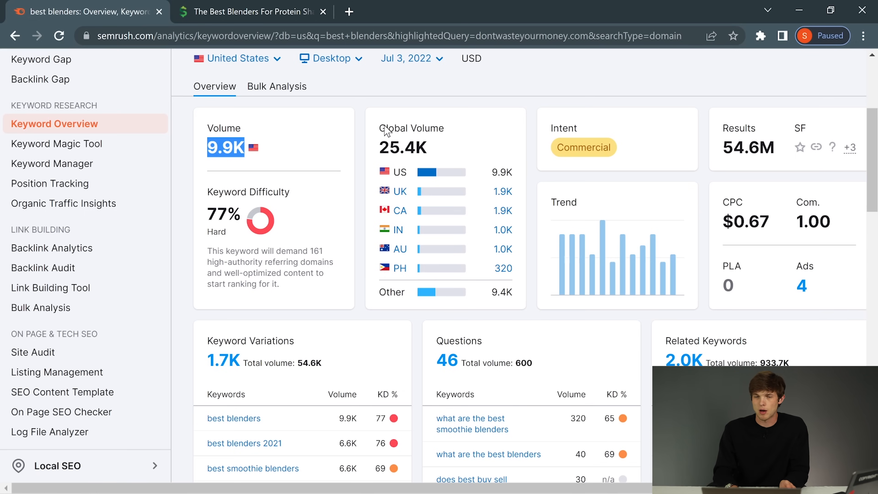
scroll(680, 180, up, 3)
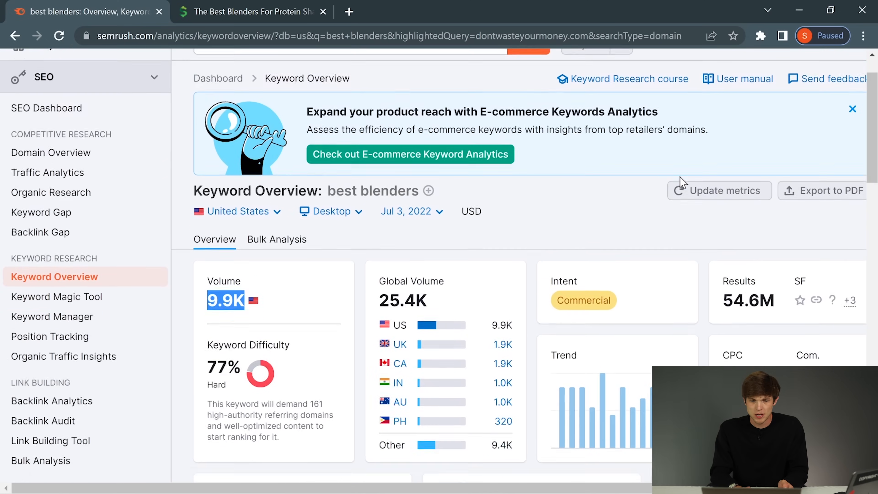
scroll(683, 183, down, 2)
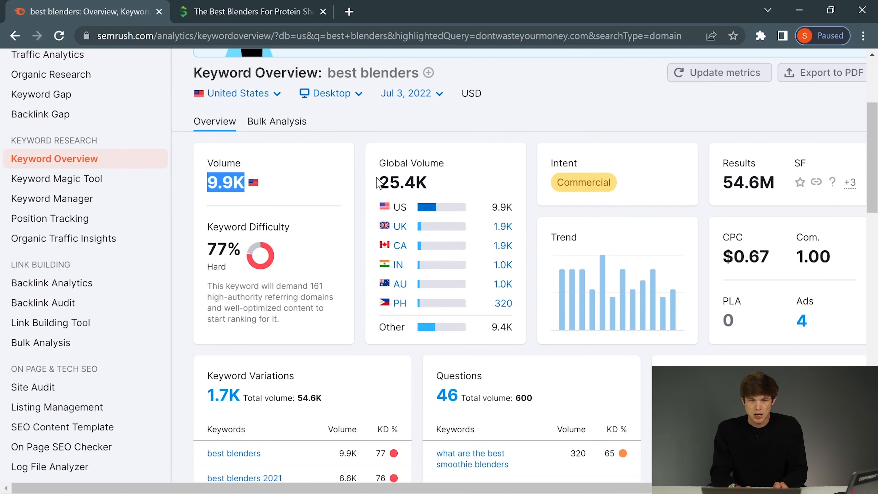
drag(378, 182, 447, 191)
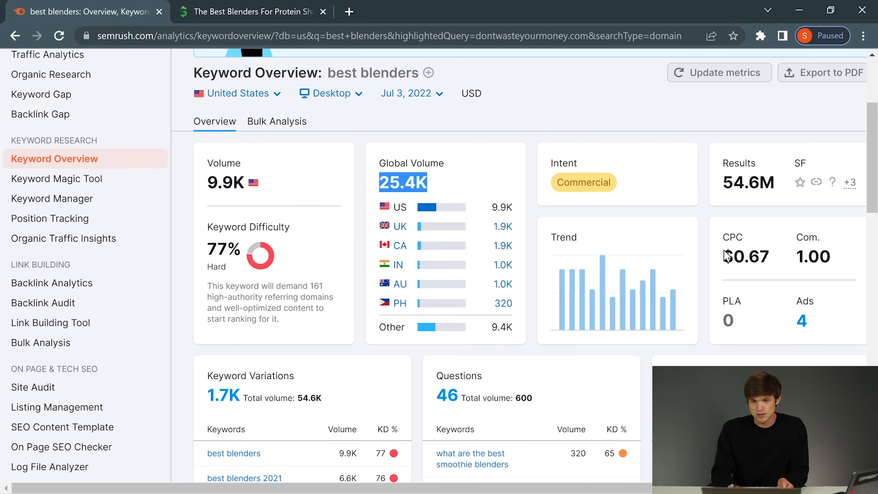
drag(722, 256, 774, 269)
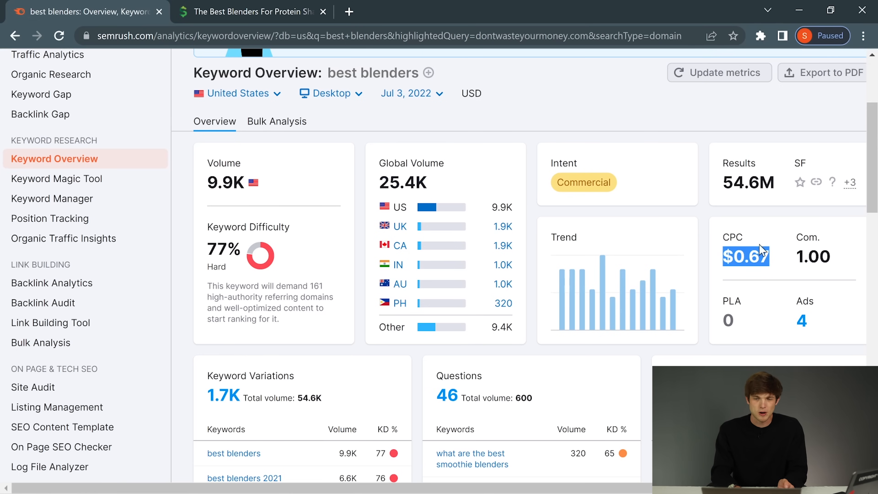
drag(733, 189, 784, 201)
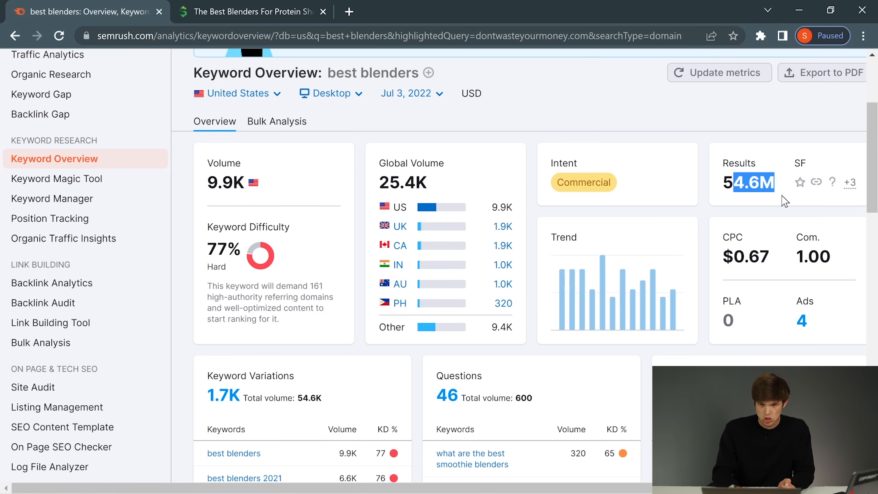
click(735, 220)
Step: Open the full list of related keywords for best blenders in the Keyword Magic Tool
scroll(736, 220, down, 5)
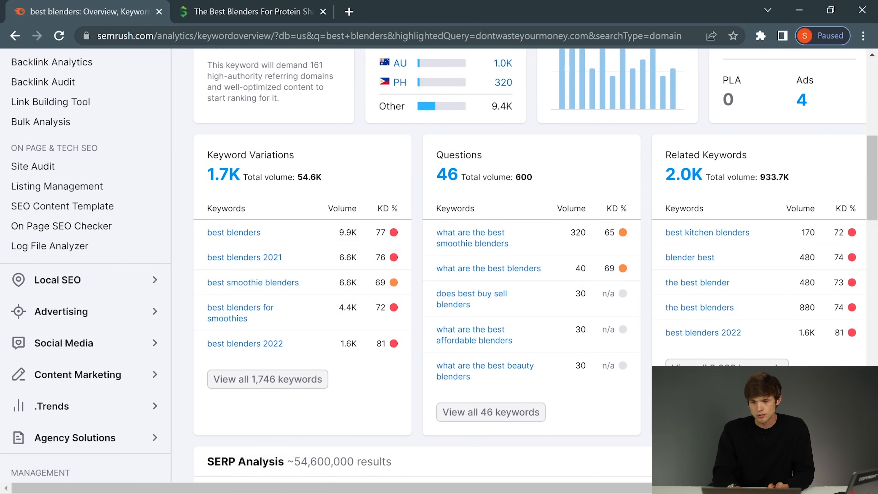
scroll(749, 365, down, 1)
click(728, 344)
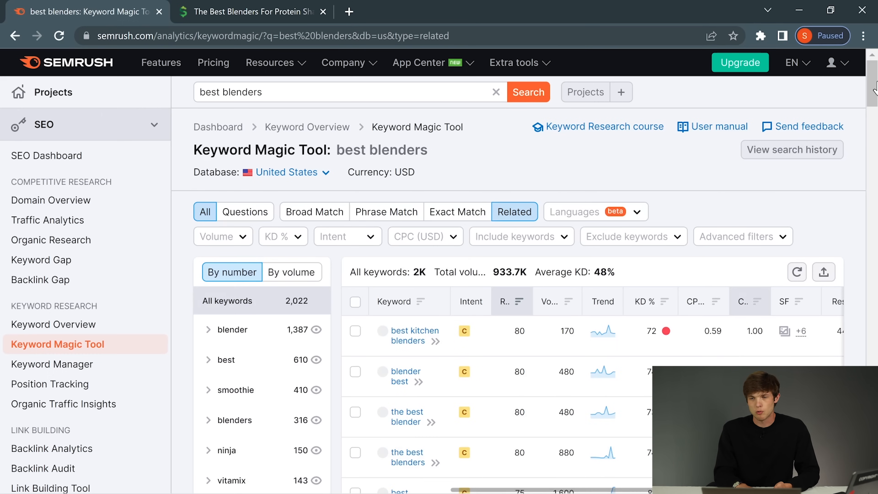
mouse_move(877, 86)
mouse_down()
mouse_move(871, 114)
mouse_move(864, 80)
mouse_up()
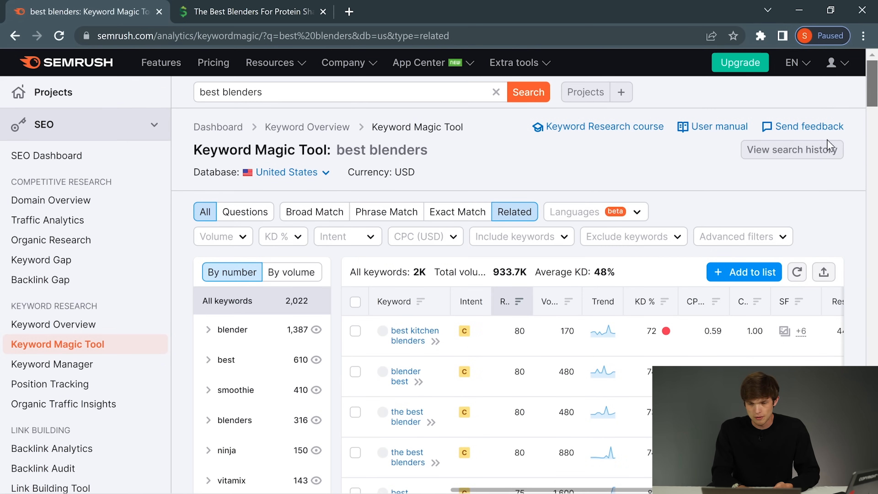
Step: Review the keyword difficulty of the related best blenders keywords and sort the list by keyword difficulty
mouse_move(667, 333)
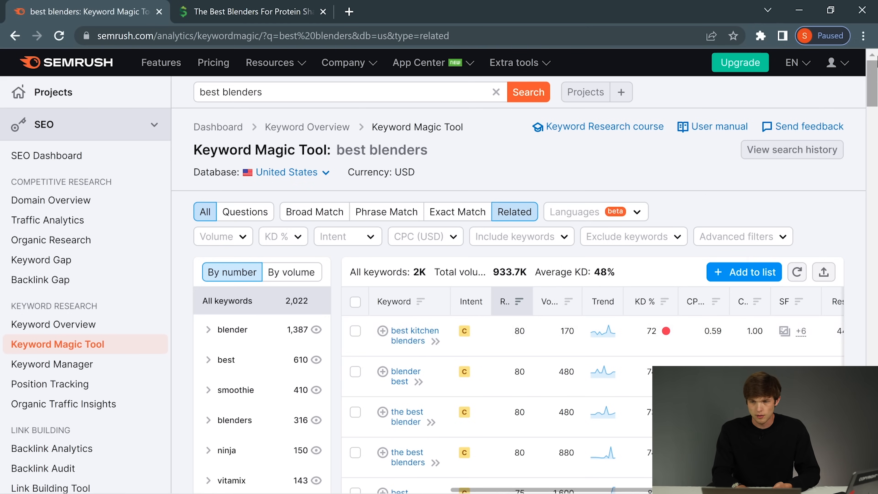
drag(874, 70, 874, 94)
scroll(666, 139, up, 2)
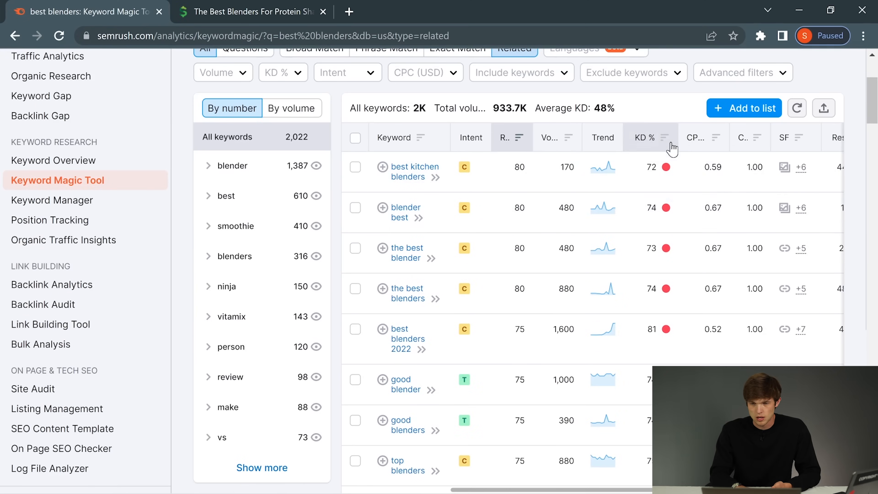
scroll(615, 334, down, 5)
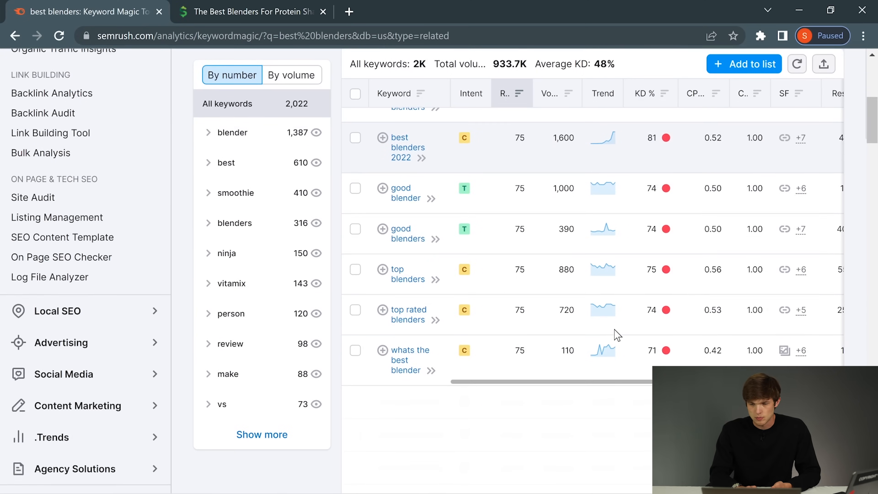
right_click(615, 332)
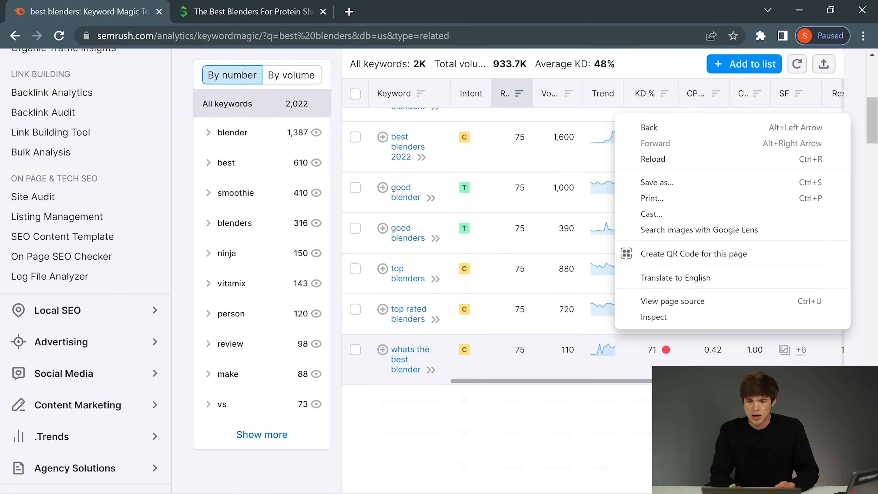
click(856, 321)
scroll(856, 321, up, 2)
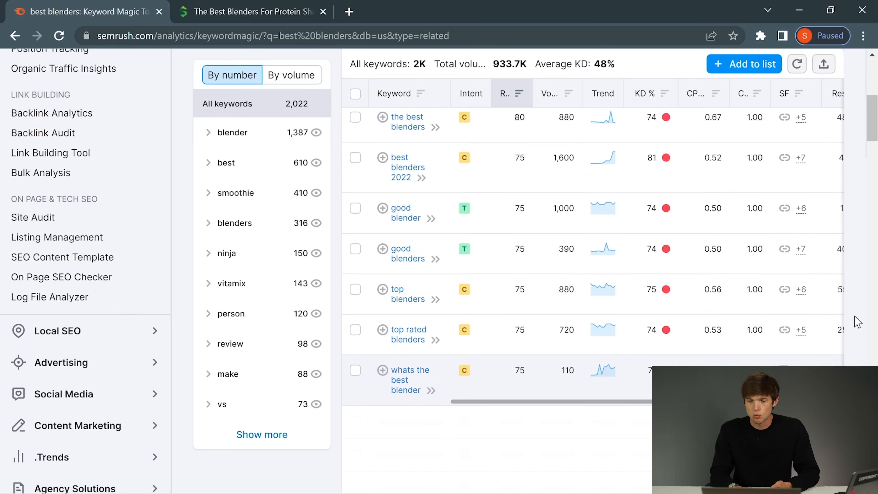
scroll(857, 321, up, 3)
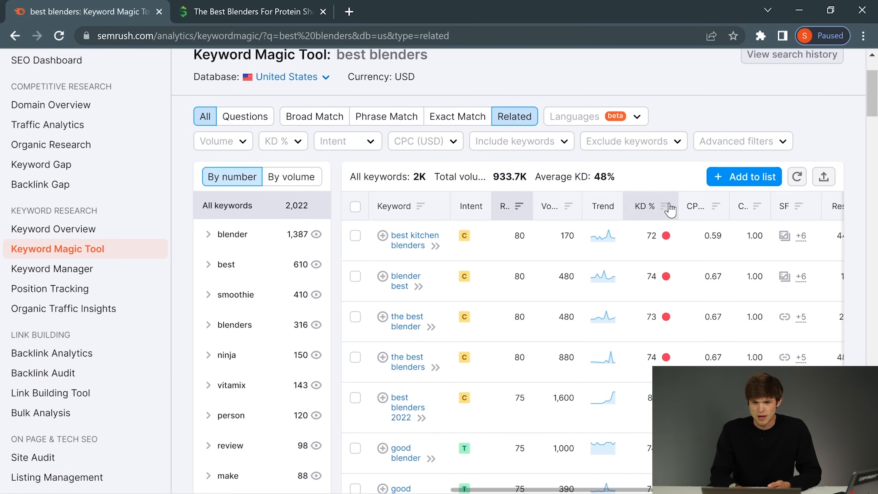
click(668, 207)
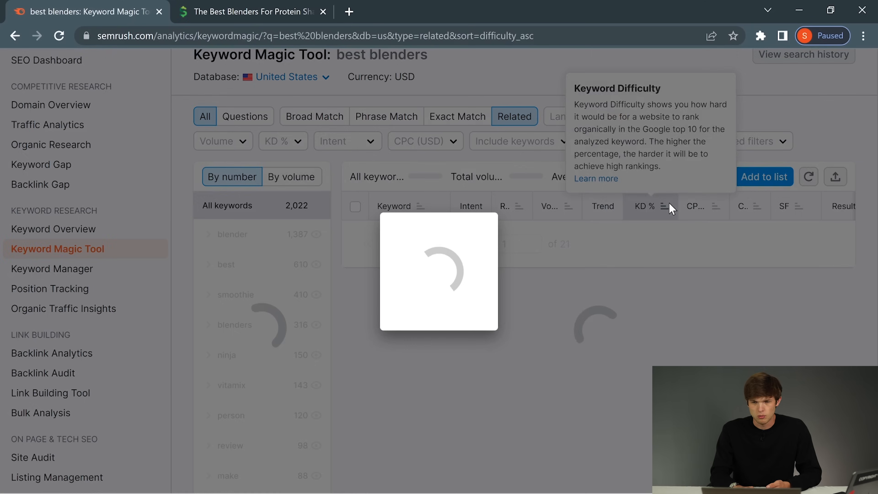
Step: Close the Semrush page and the protein shake blenders article, leaving only a new blank browser page open
click(159, 12)
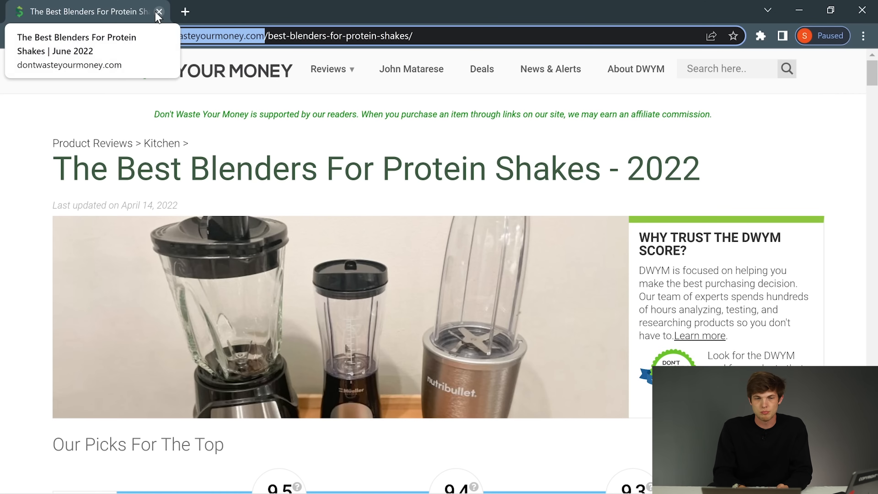
click(185, 13)
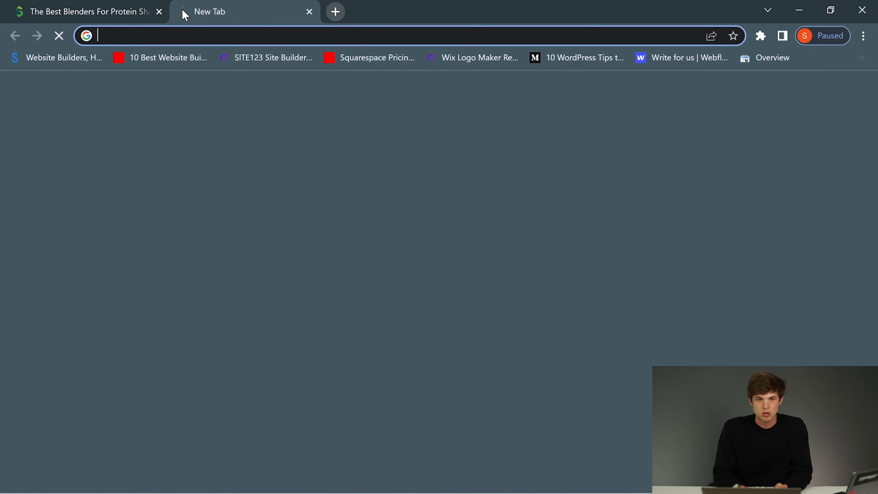
click(159, 12)
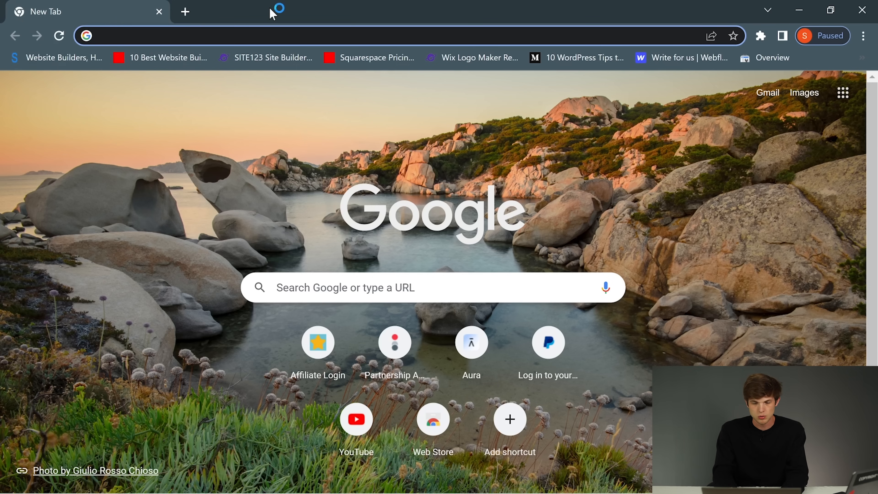
Step: Search for google, open the Google homepage from the results and decline the offer to sign in
text(google)
key(Return)
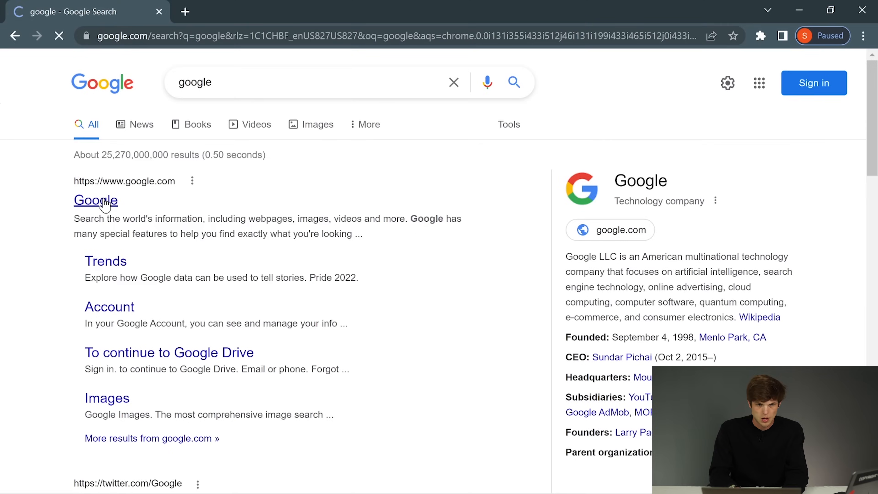
click(106, 203)
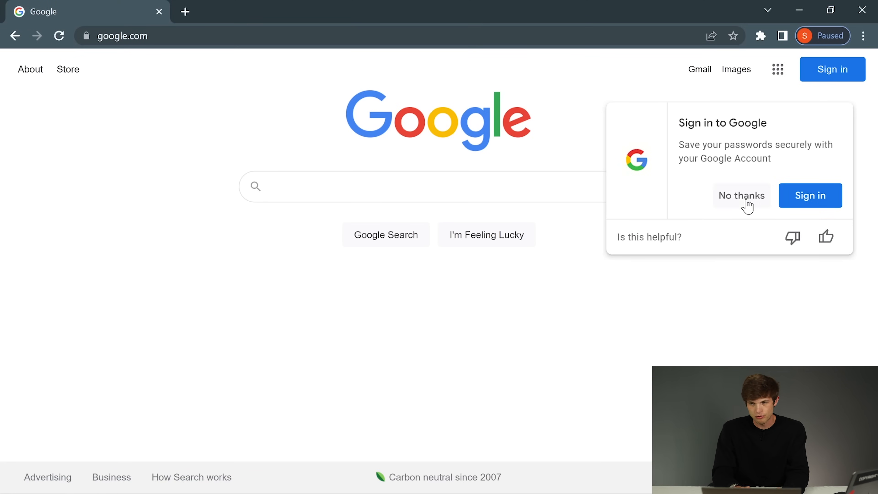
click(748, 207)
Step: Enter best blenders for smoothies in Google's search and run the suggested query best blenders for smoothies and juices
click(356, 183)
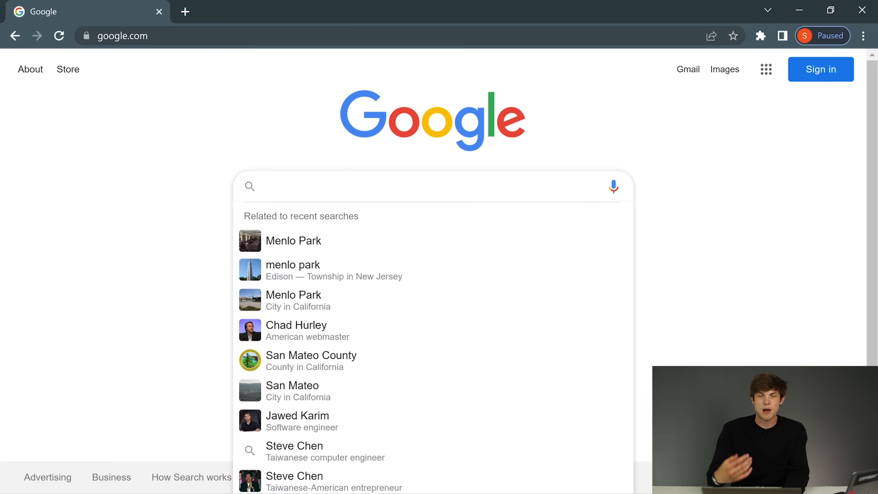
text(best blenders)
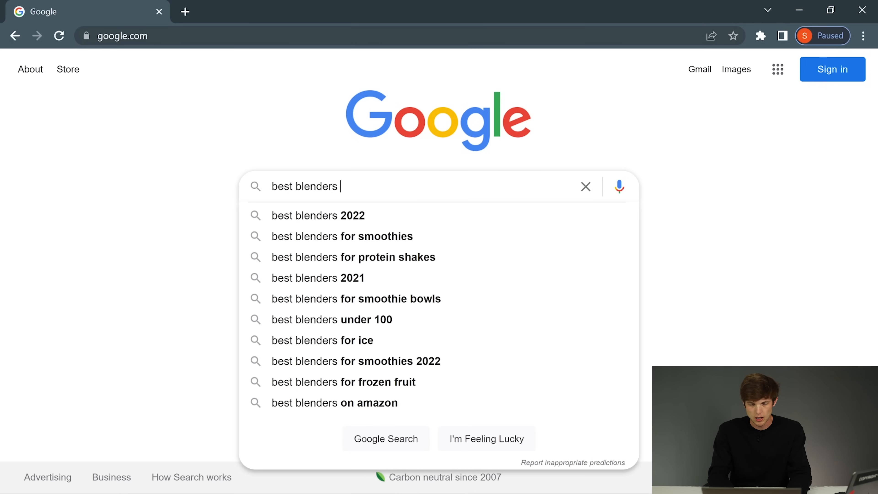
text(for smoothies)
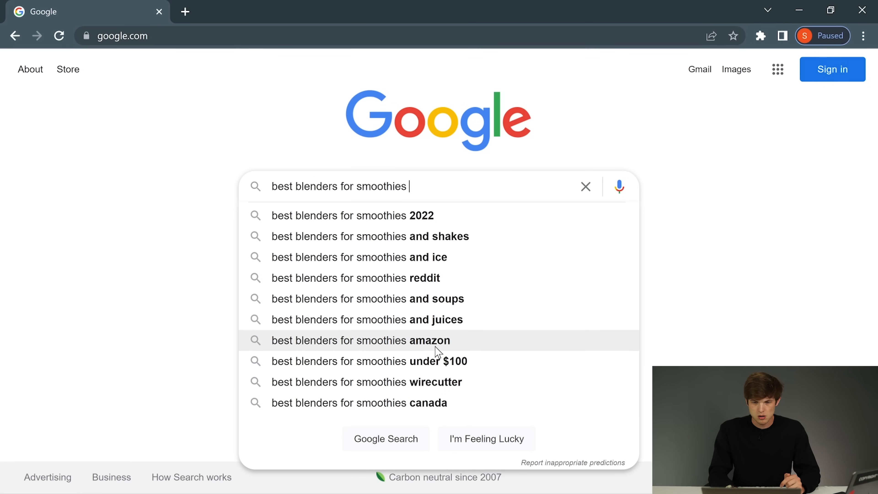
click(422, 325)
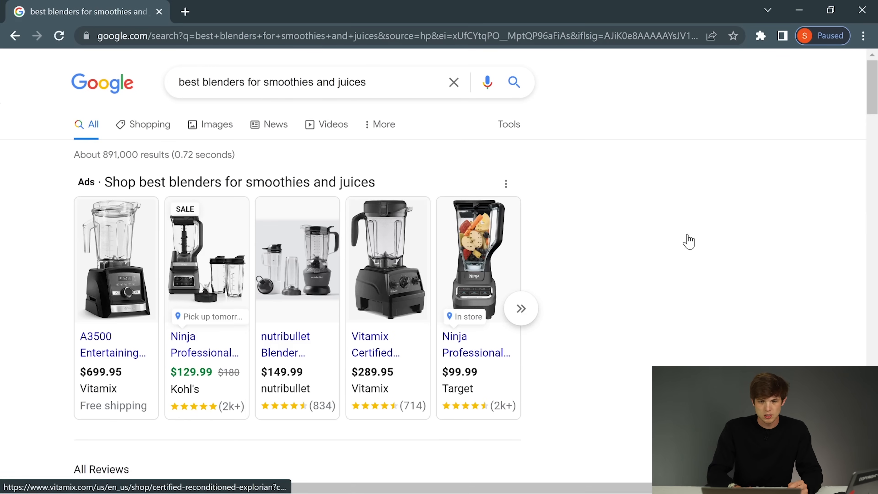
Step: Examine the search results for best blenders for smoothies and juices, down to the Top 30 Juice Blenders section
scroll(688, 240, down, 10)
scroll(688, 239, down, 12)
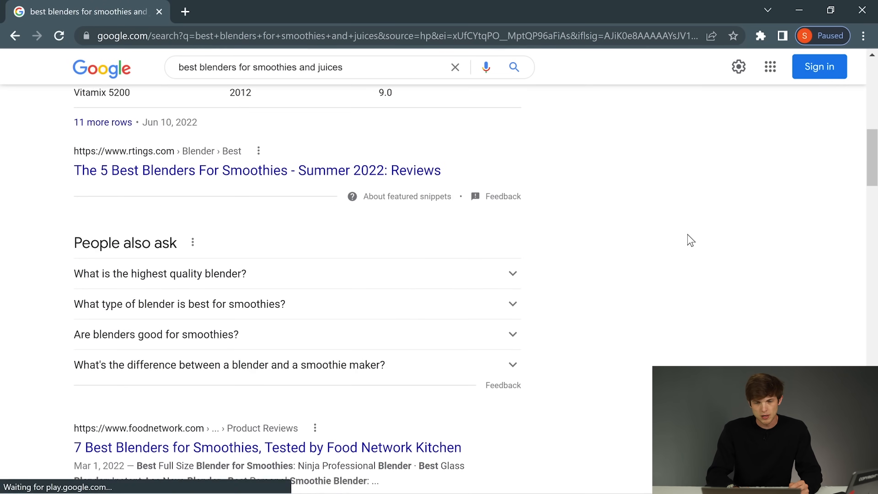
scroll(689, 240, down, 6)
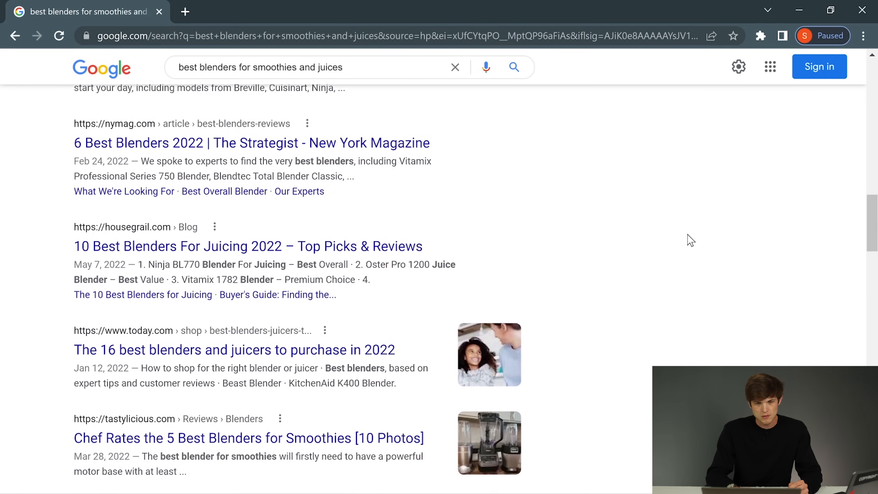
scroll(689, 239, down, 2)
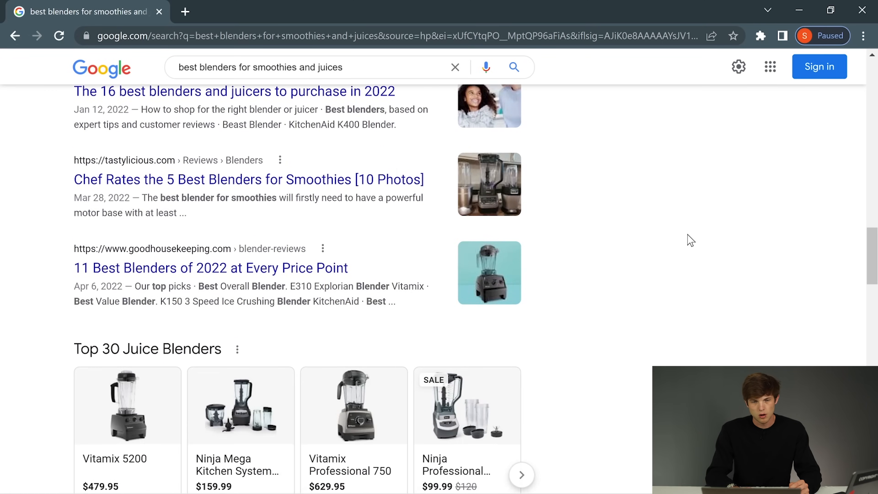